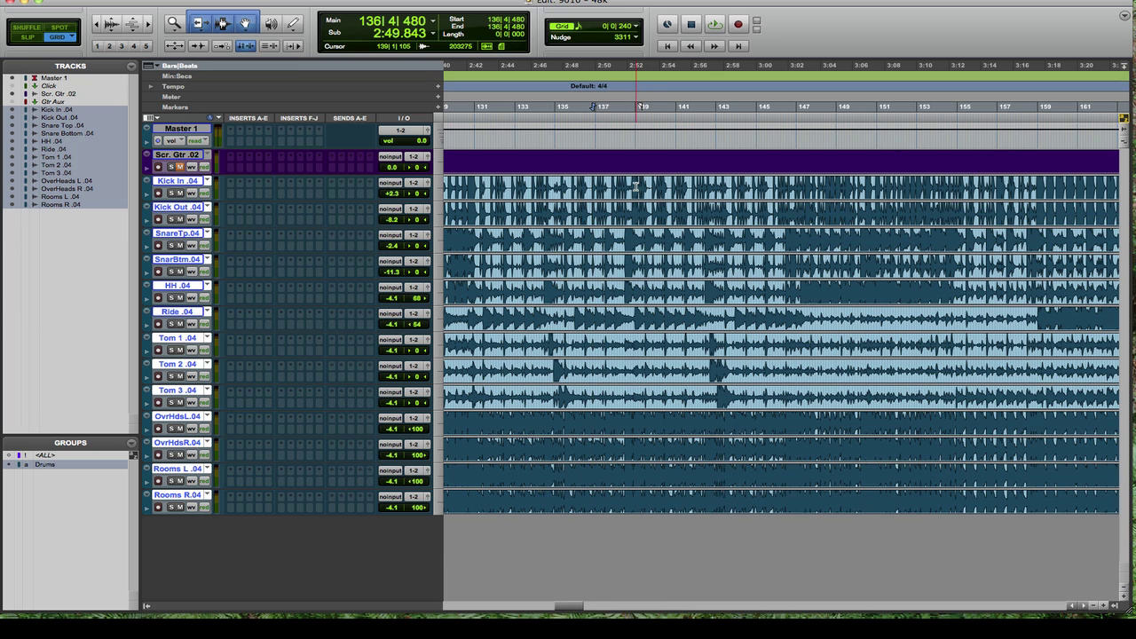
- Zoom in and place the edit point precisely on 140|1|000 across the grouped drum tracks
left_click(636, 186)
left_click_drag(635, 185, 745, 188)
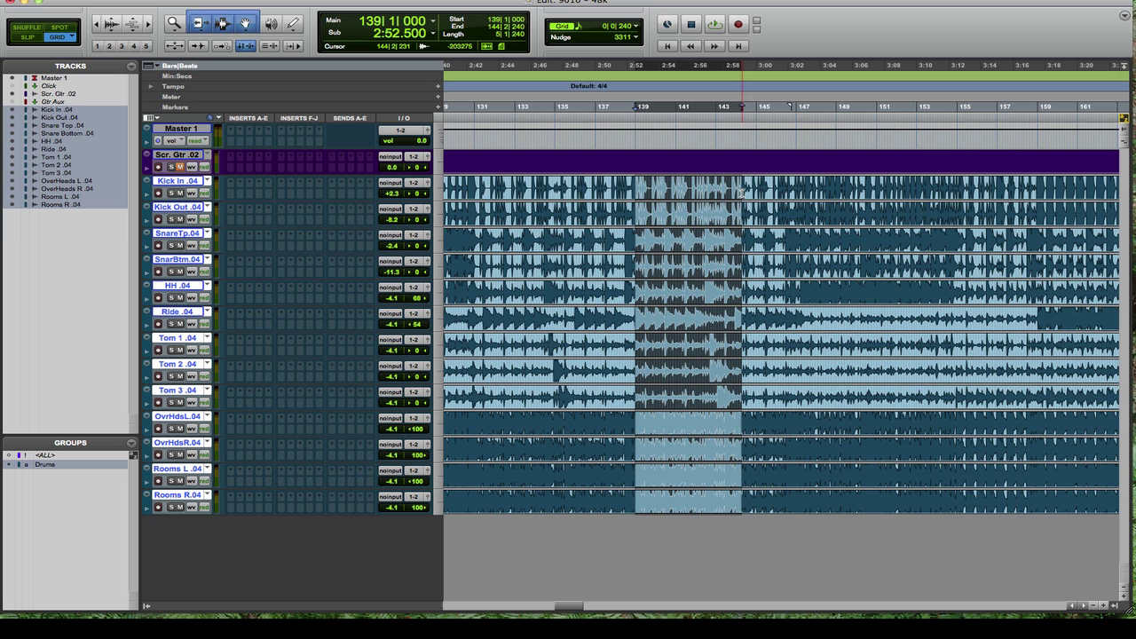
left_click(661, 187)
key("super+bracketright")
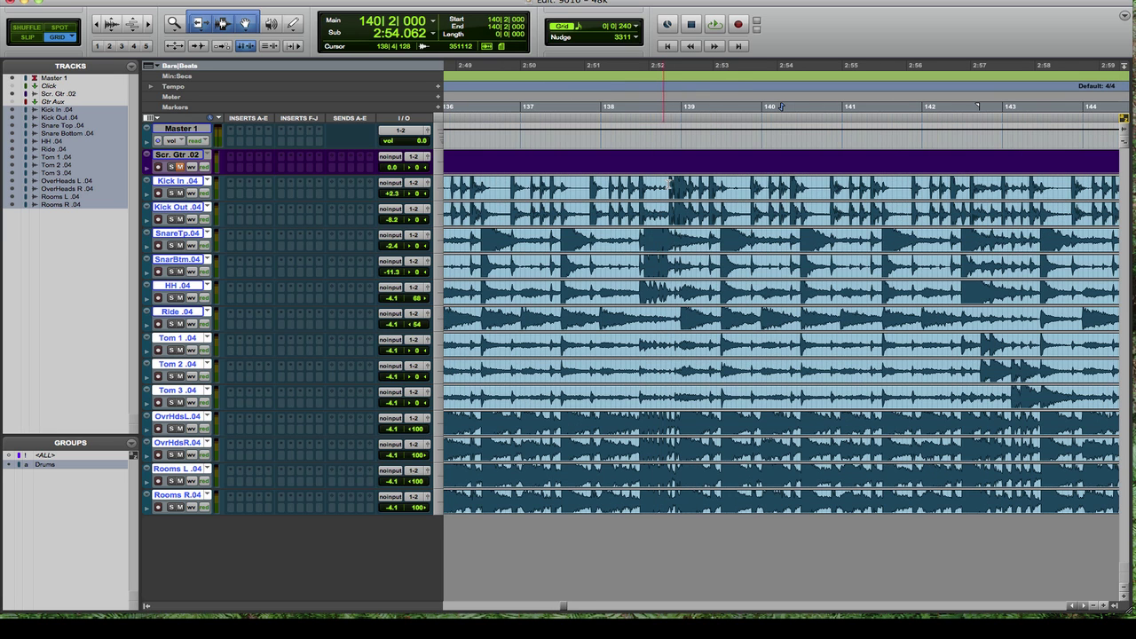
left_click(757, 185)
left_click(760, 184)
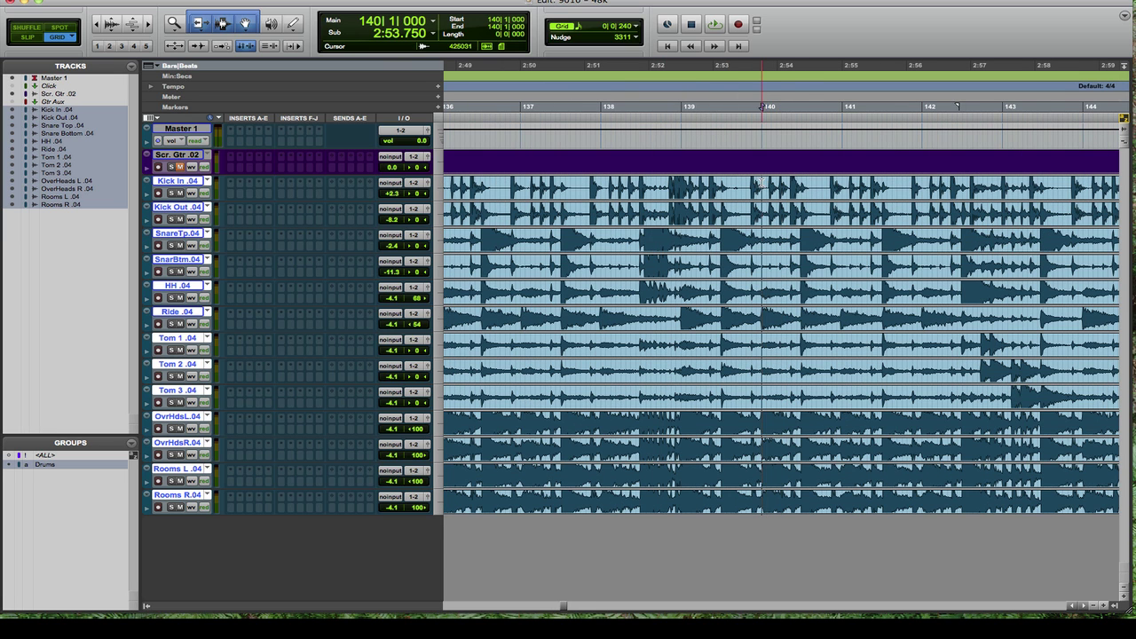
key("super+bracketleft")
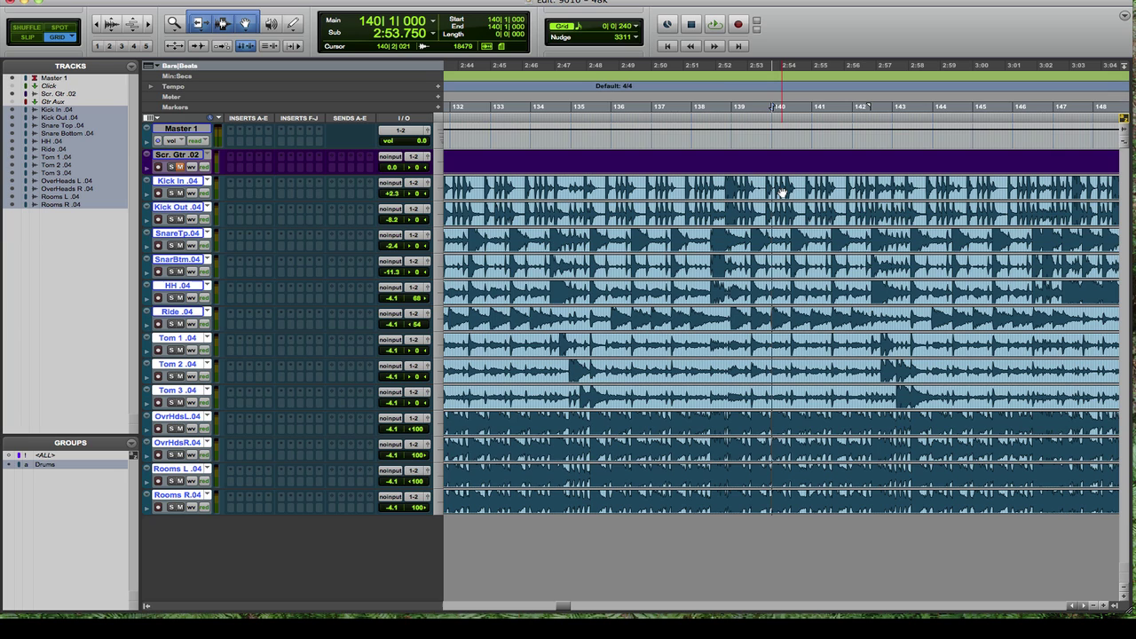
scroll(782, 190, "right", 3)
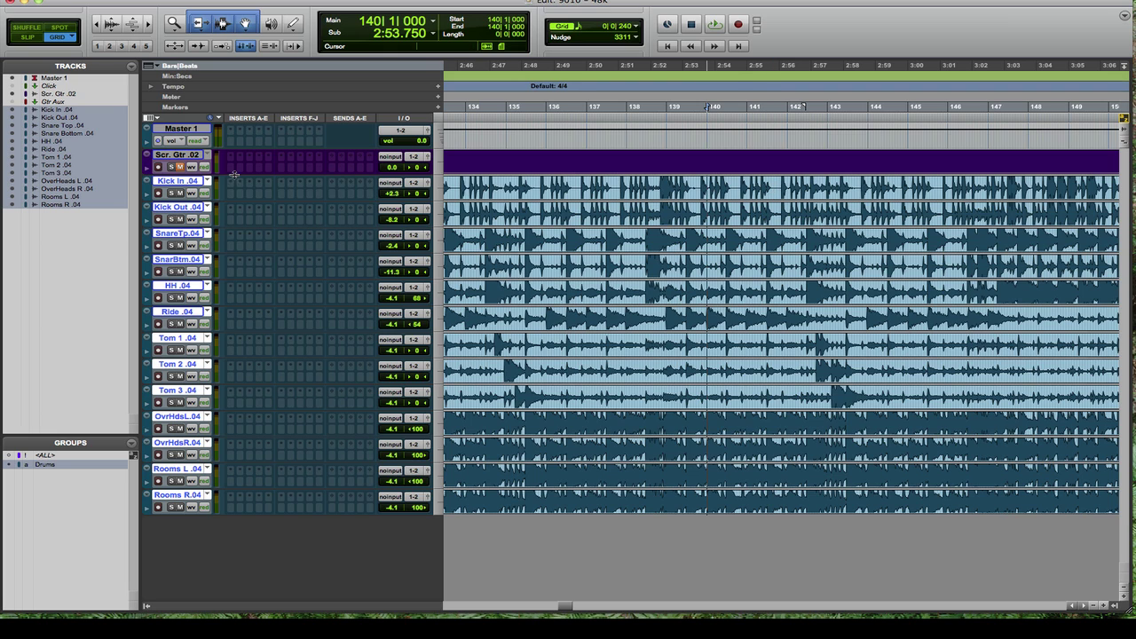
- Switch the drum tracks to the .03 playlists, then back to .04
left_click(207, 181)
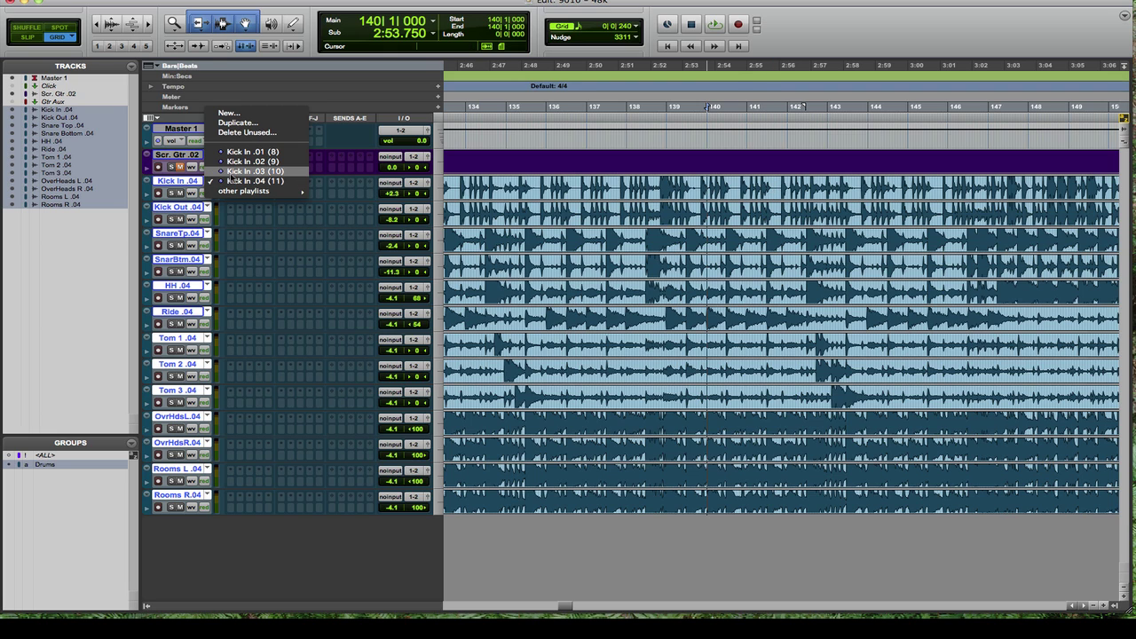
left_click(236, 171)
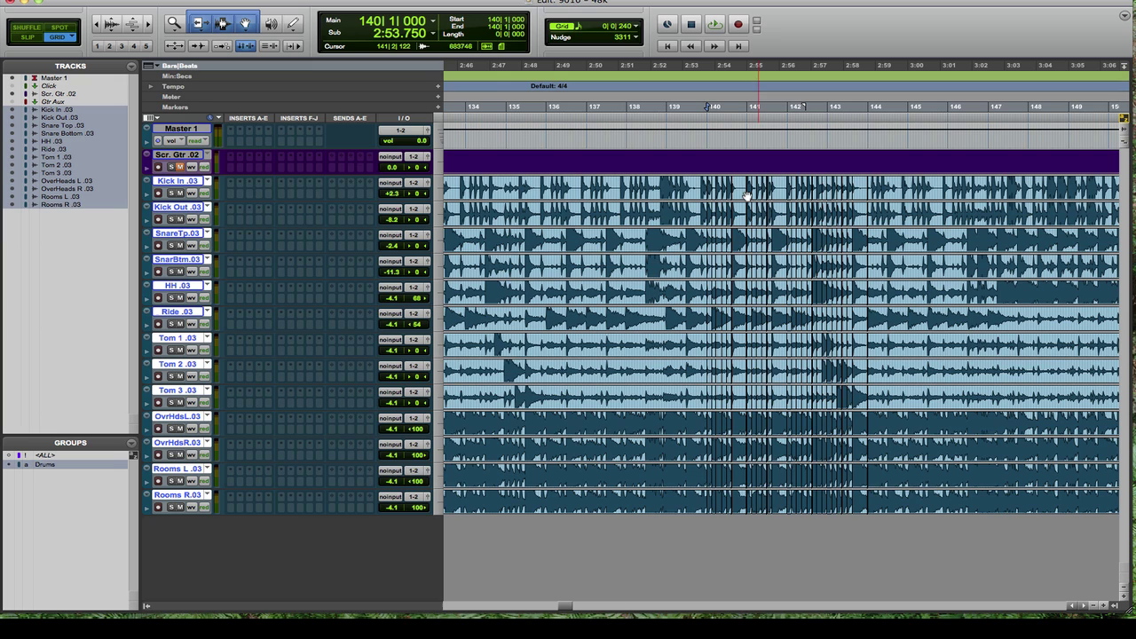
left_click(209, 187)
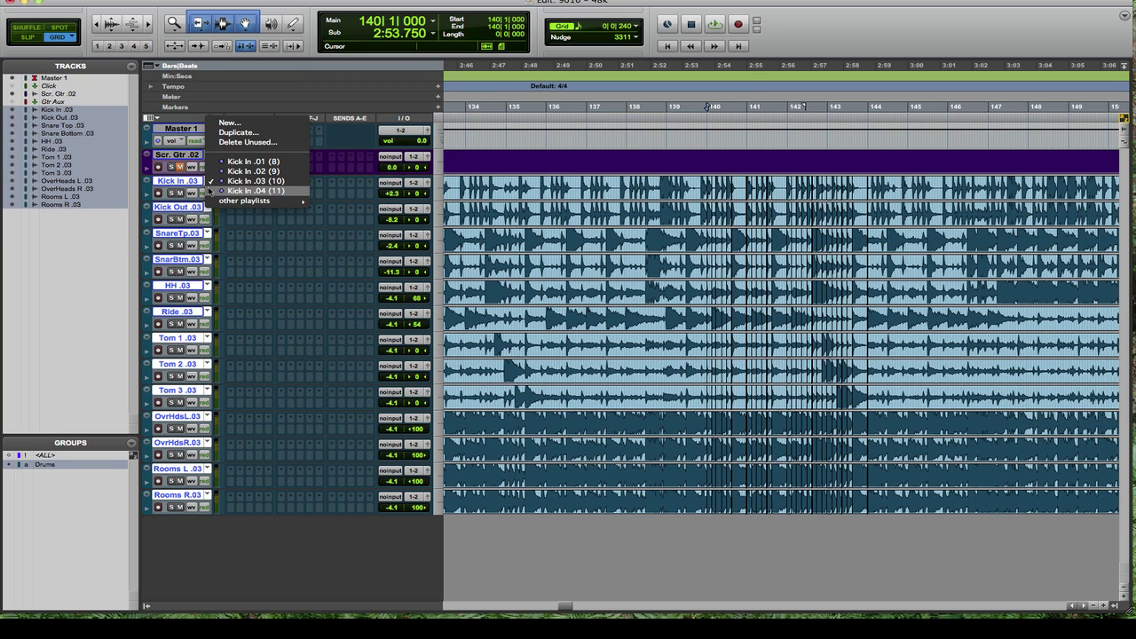
left_click(226, 191)
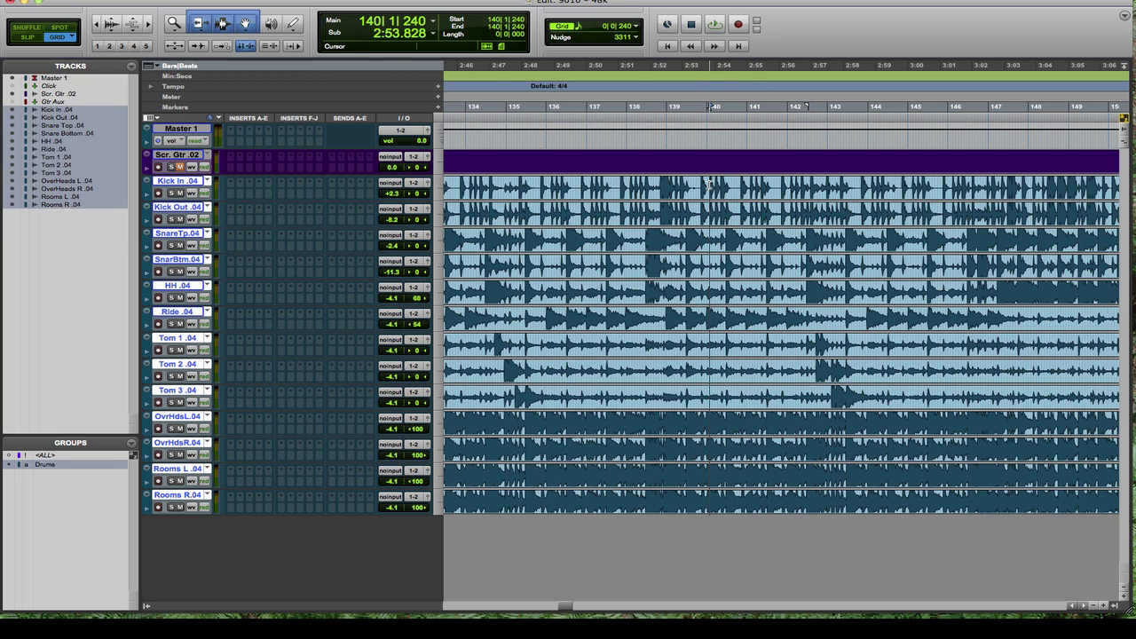
- Select bars 140 to 144 across all drum tracks on the .04 playlists
left_click_drag(710, 184, 867, 184)
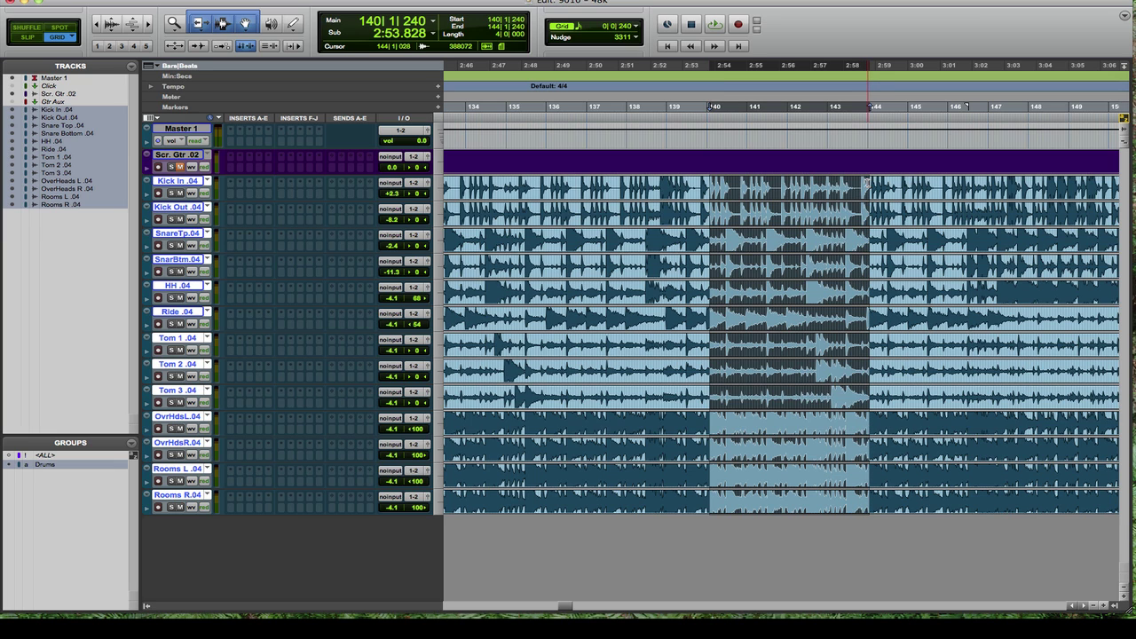
left_click(867, 184)
left_click_drag(867, 183, 706, 180)
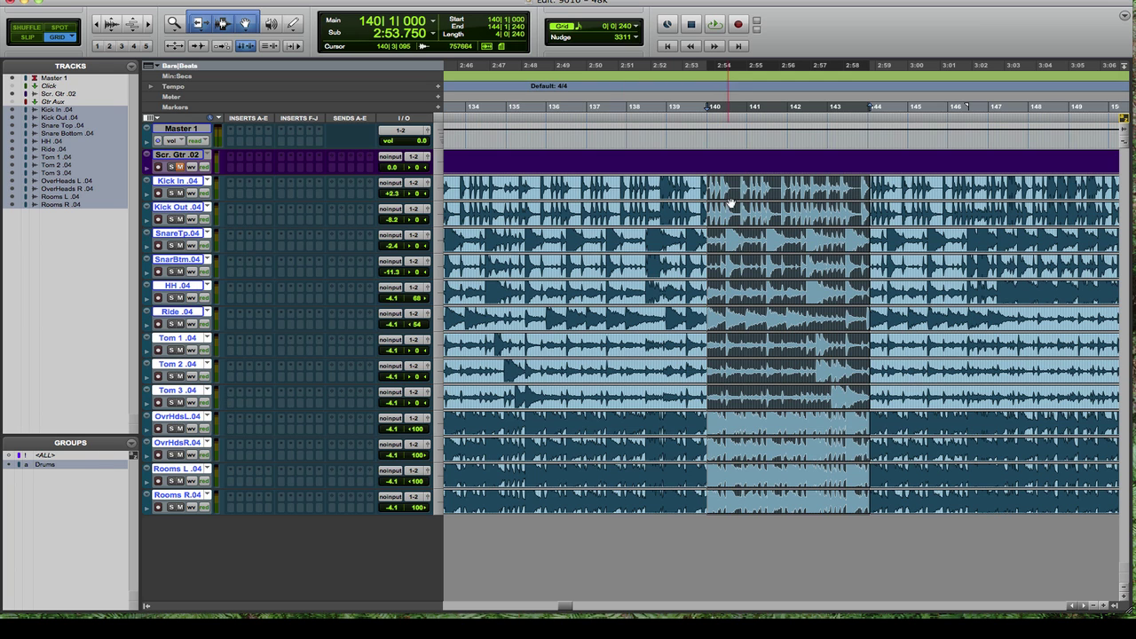
scroll(736, 189, "up", 2)
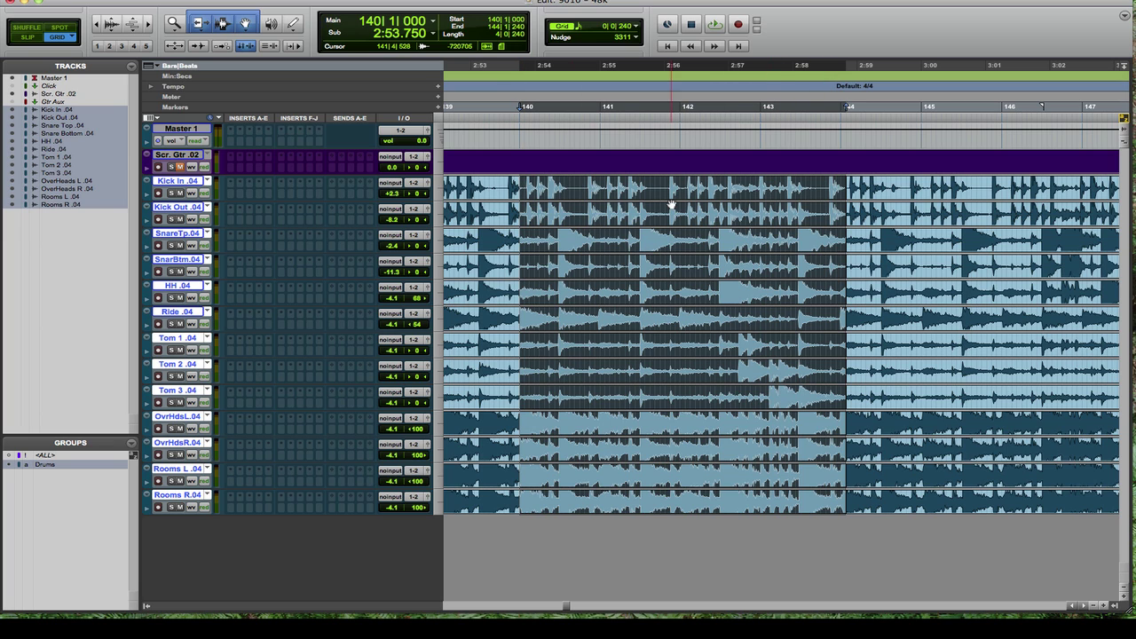
- Shift the bar 140–144 drum block one grid step earlier and close the gap at bar 144
left_click_drag(835, 192, 829, 194)
left_click(850, 187)
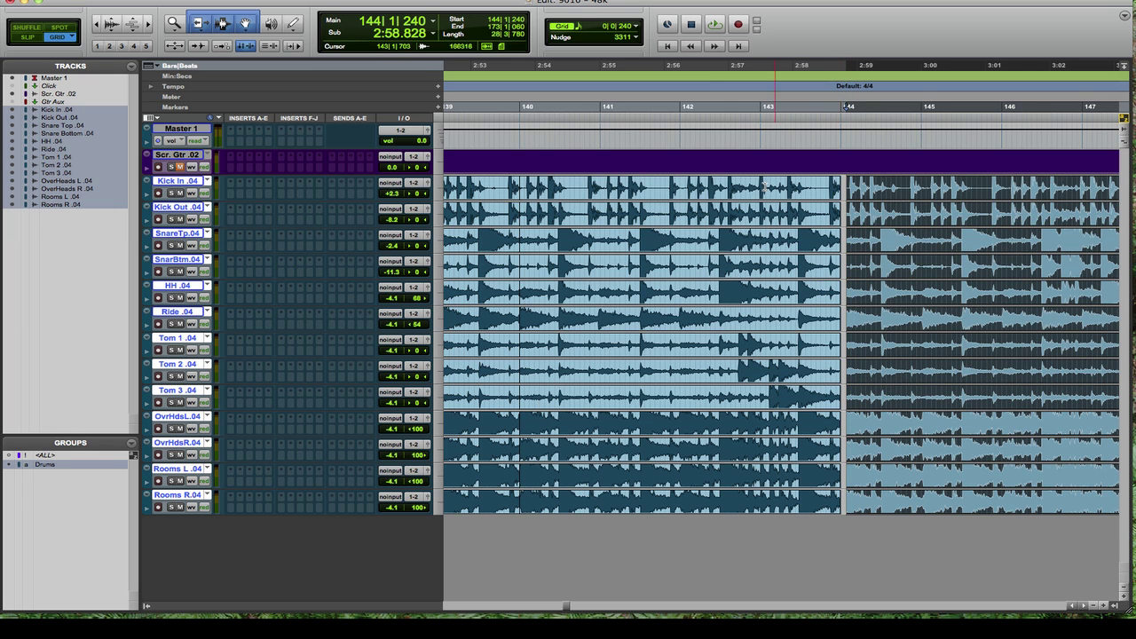
left_click_drag(850, 187, 844, 188)
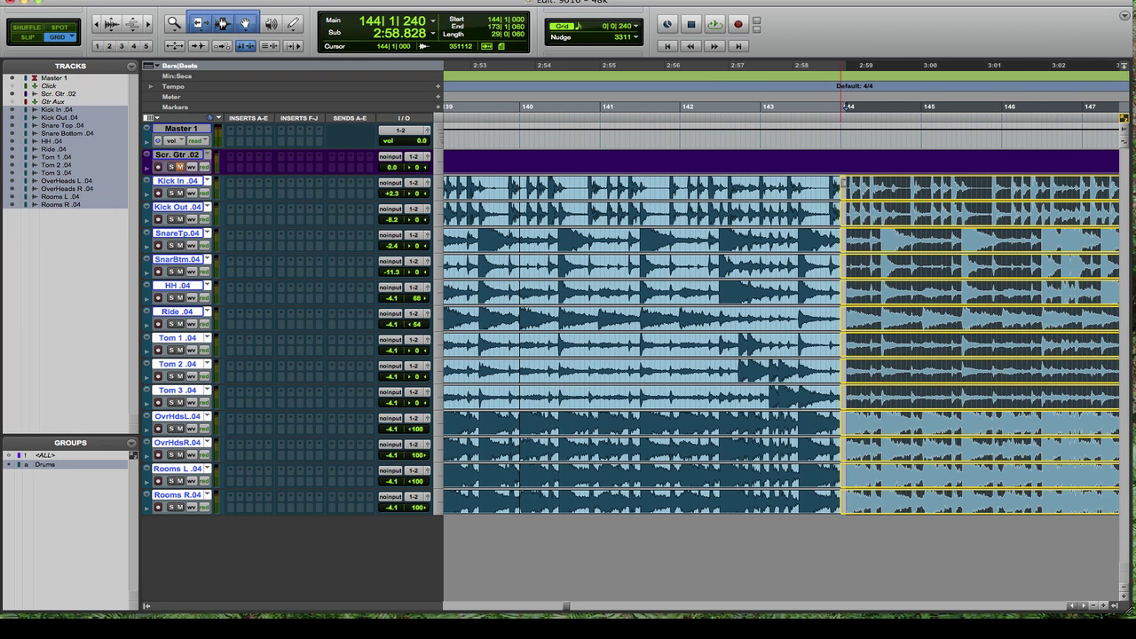
left_click(692, 182)
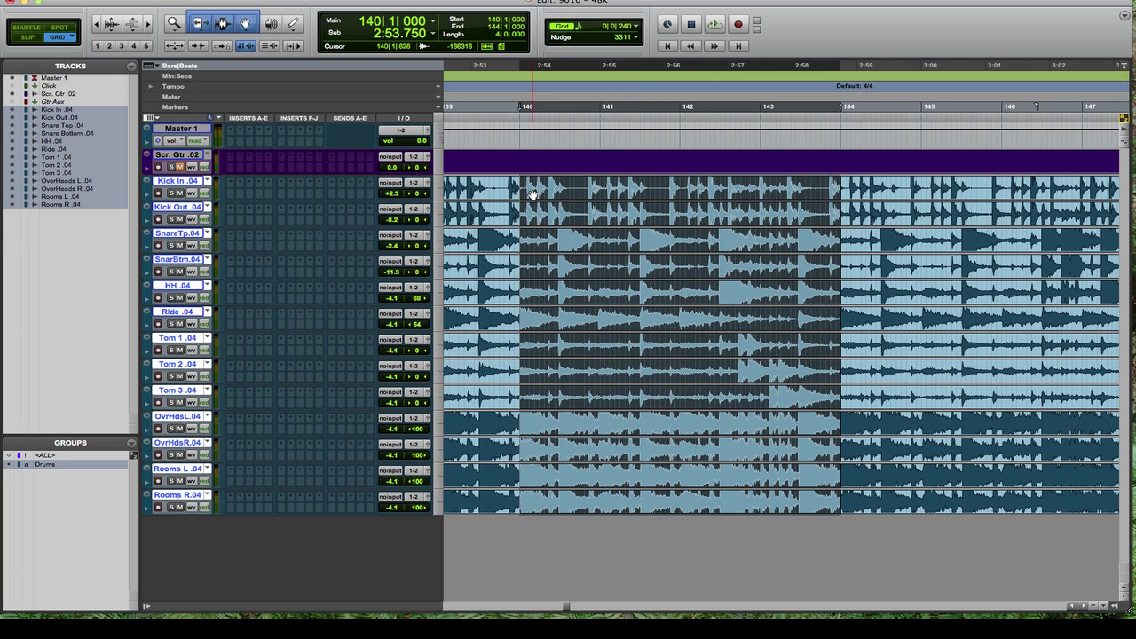
- Nudge the drum clips so they start exactly at bar 140
key("super+bracketright")
key("super+bracketright")
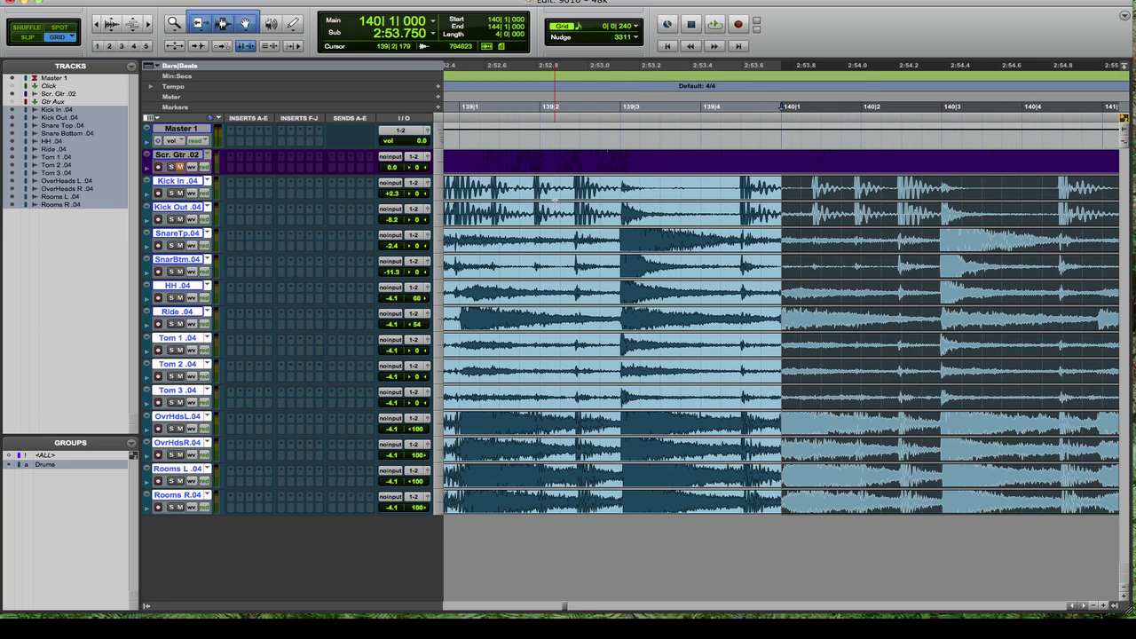
key("super+bracketleft")
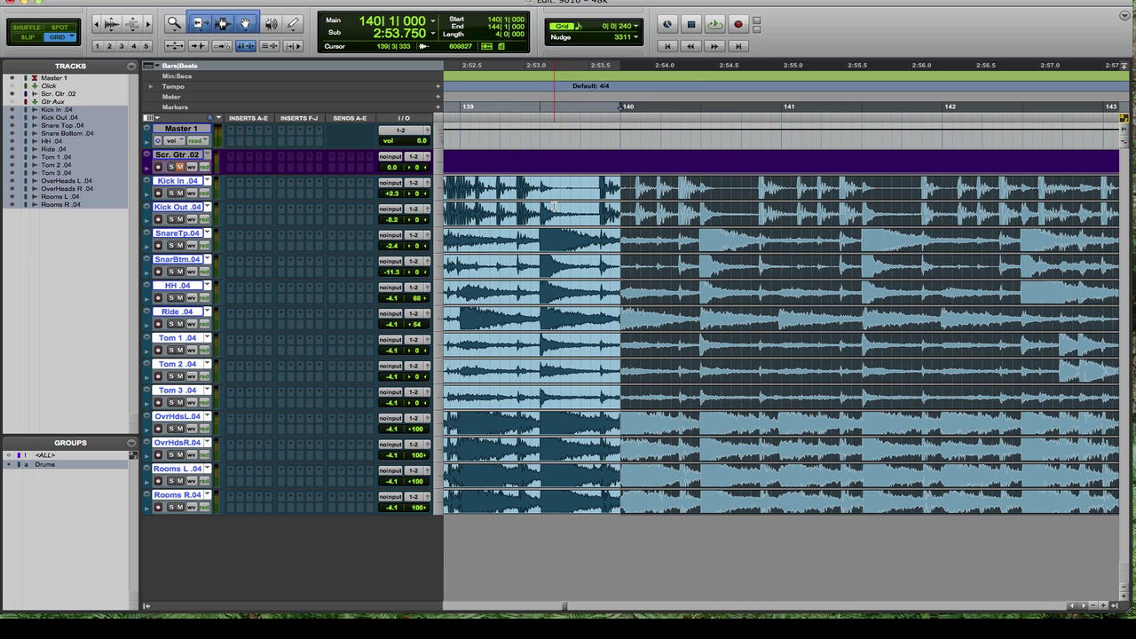
scroll(649, 222, "right", 2)
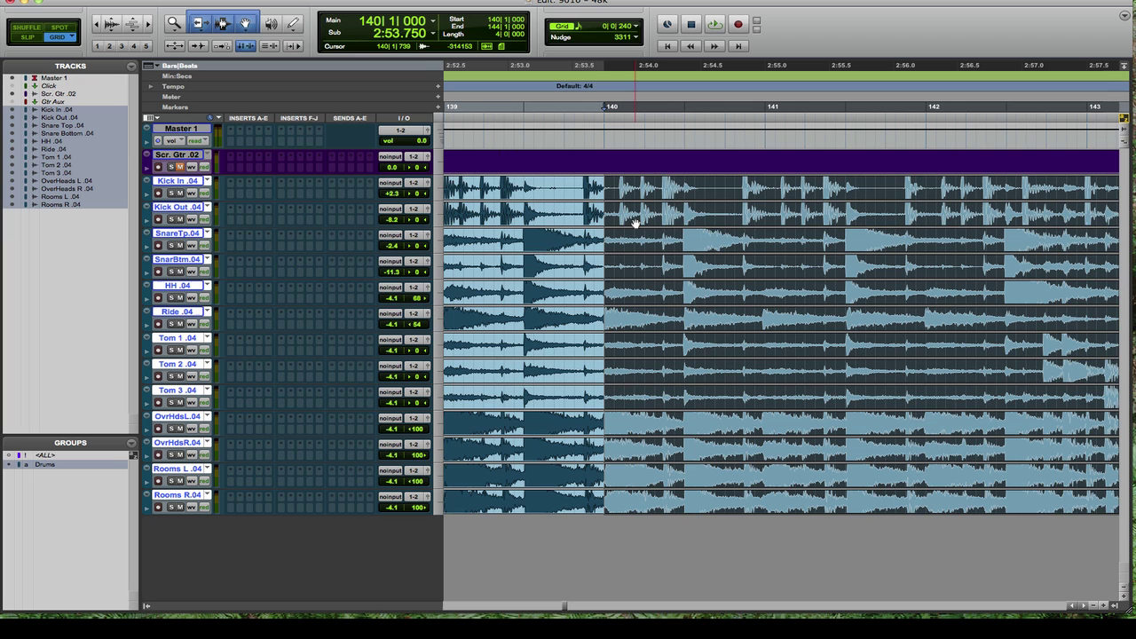
scroll(635, 222, "left", 3)
left_click(661, 224)
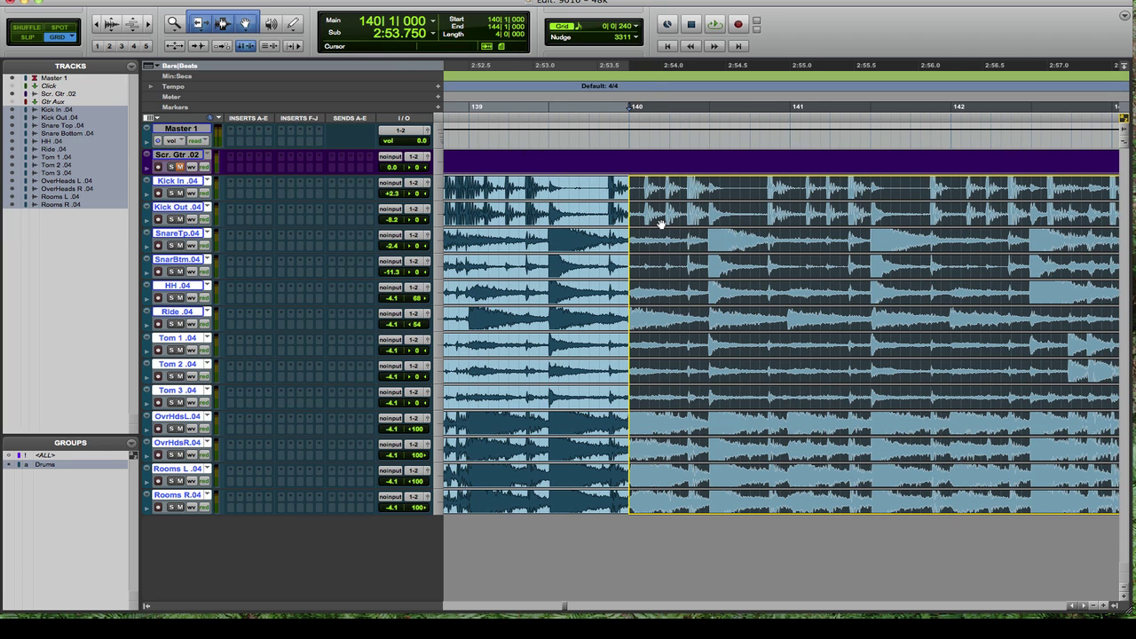
key("KP_Add")
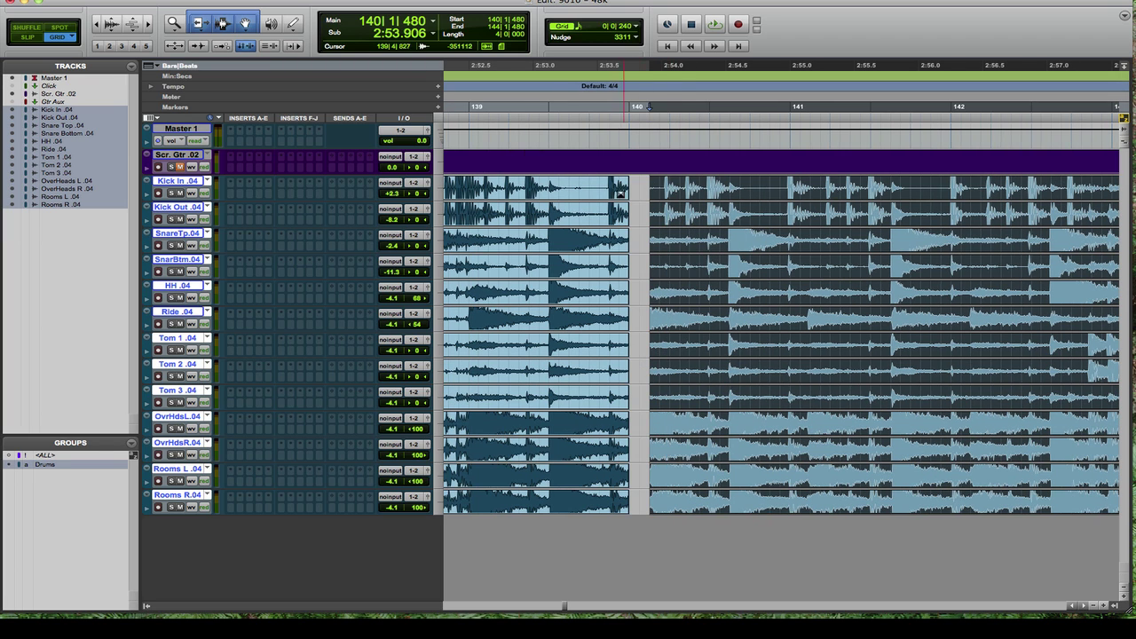
left_click_drag(654, 189, 629, 188)
- Reselect the bar 140–144 drum clips on all tracks
key("Right")
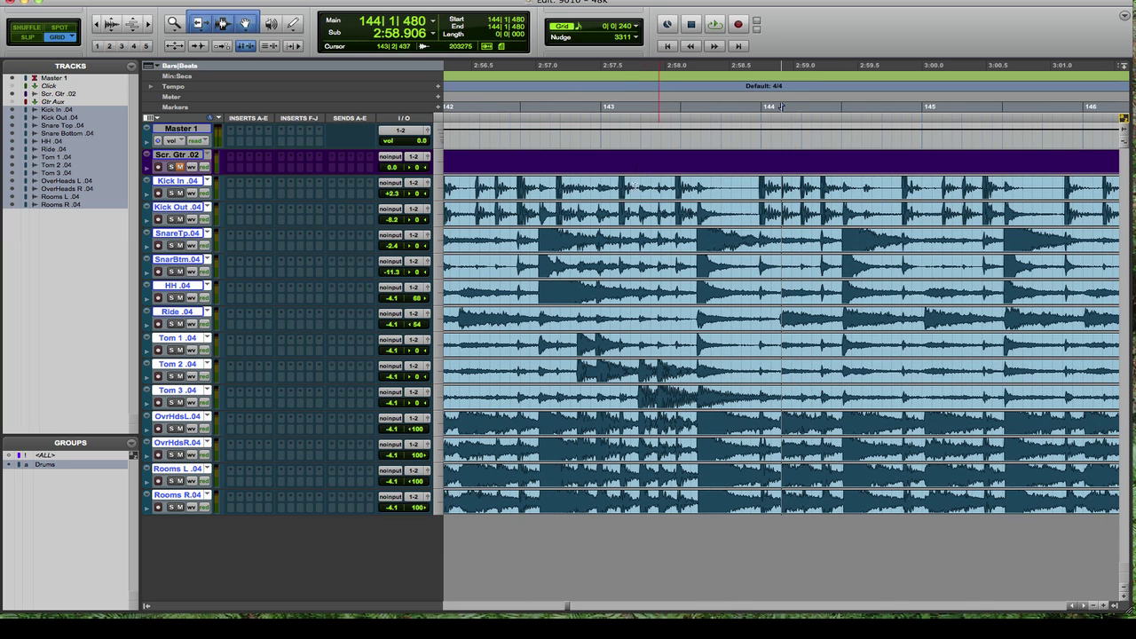
left_click(757, 188)
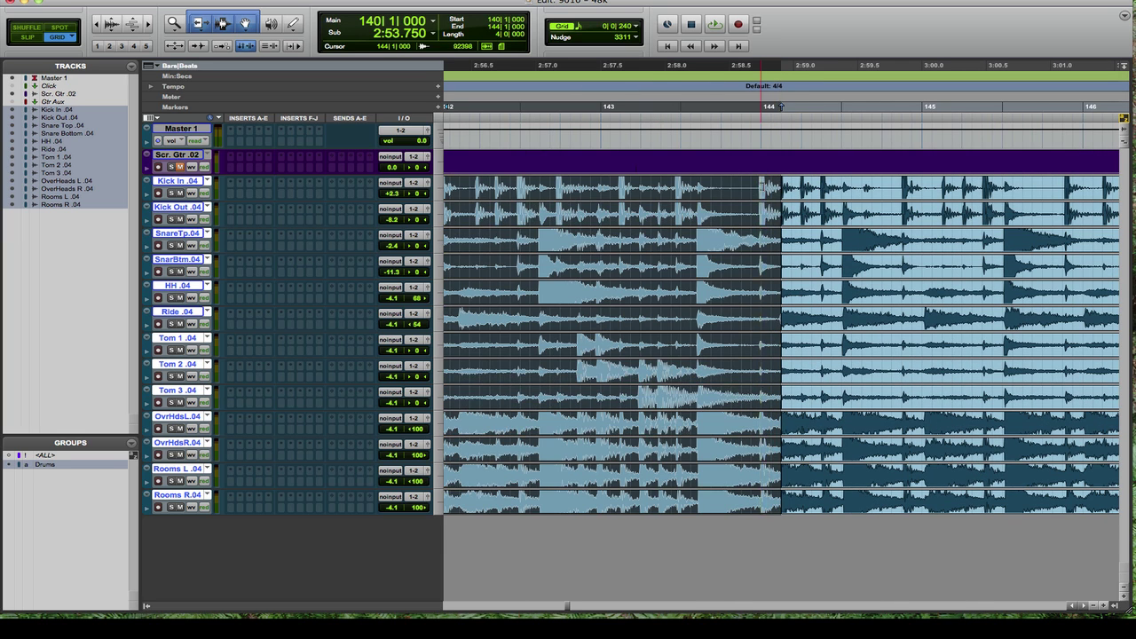
scroll(765, 187, "left", 5)
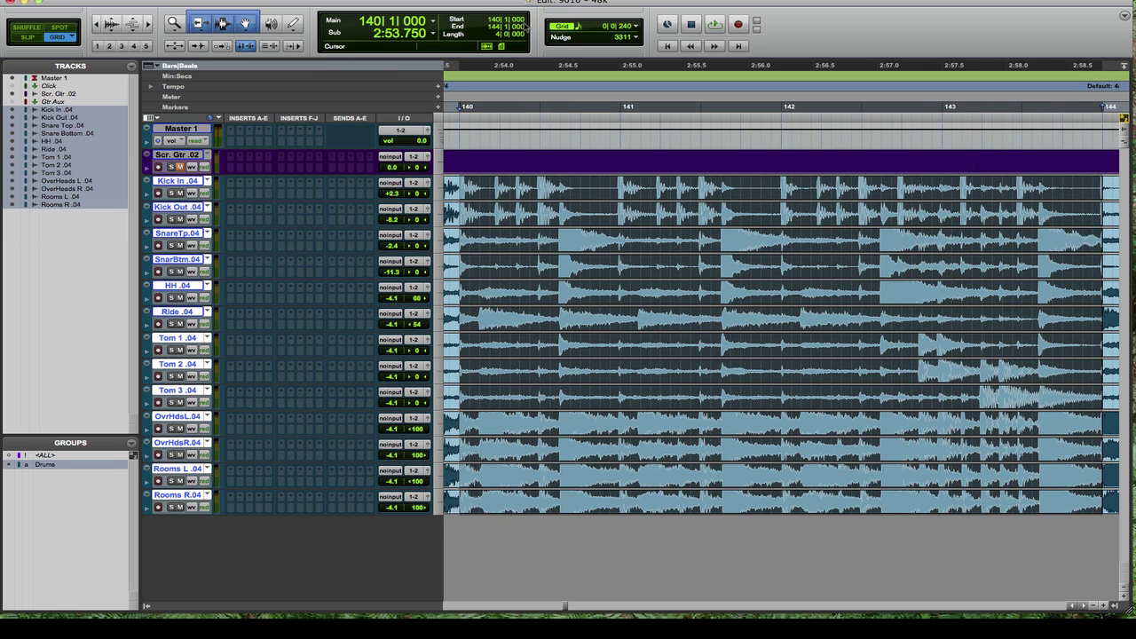
key("super+8")
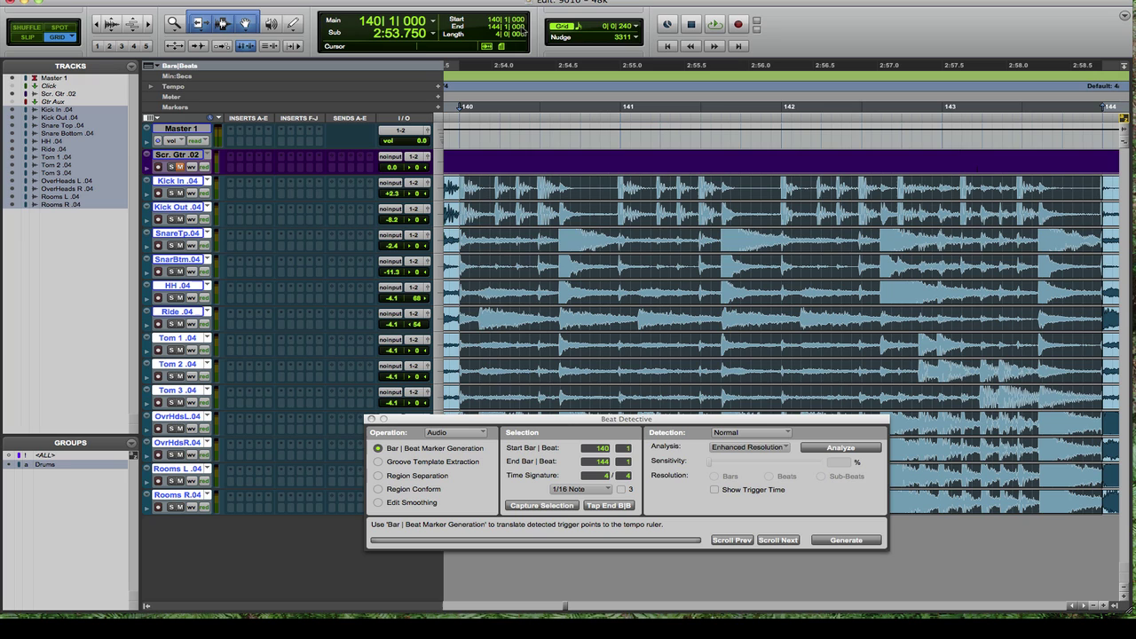
left_click_drag(517, 421, 373, 440)
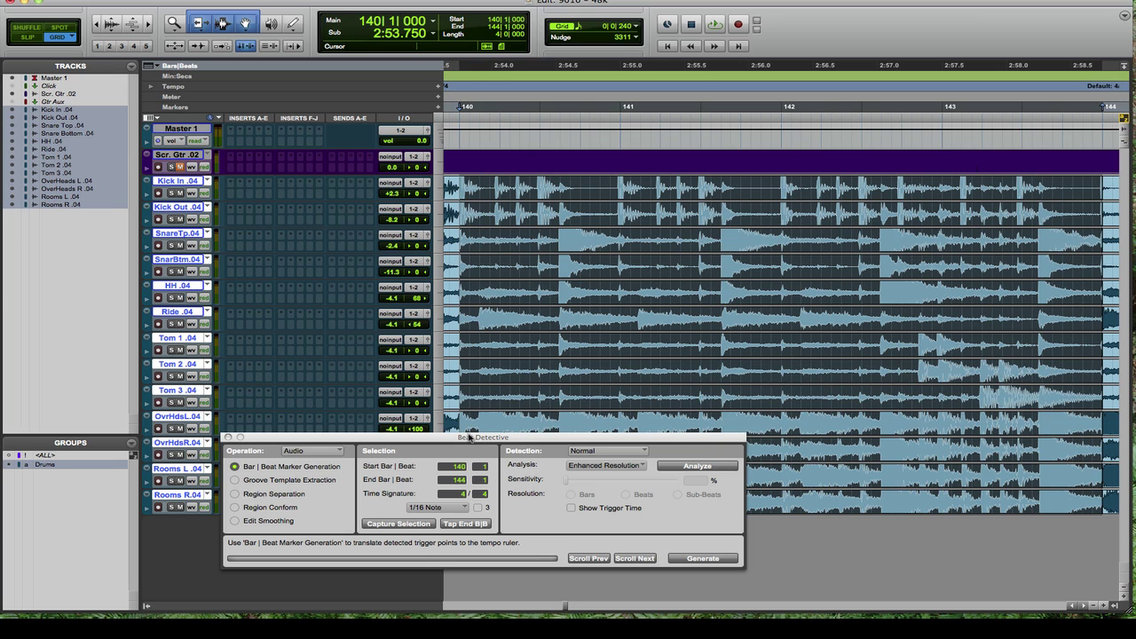
left_click_drag(400, 437, 503, 445)
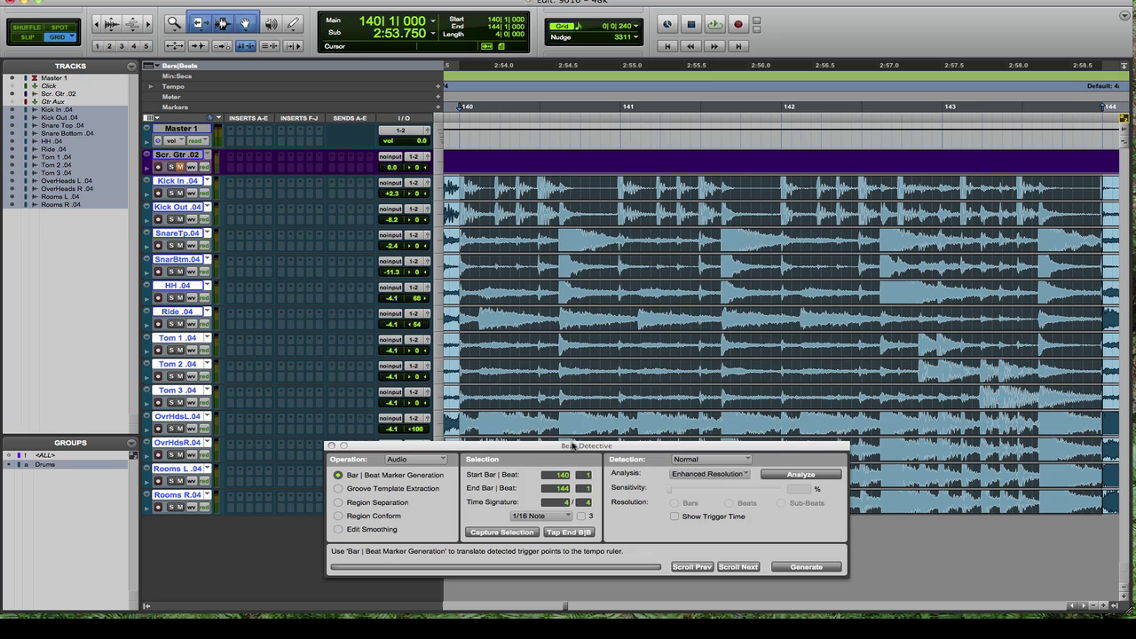
left_click_drag(572, 446, 650, 239)
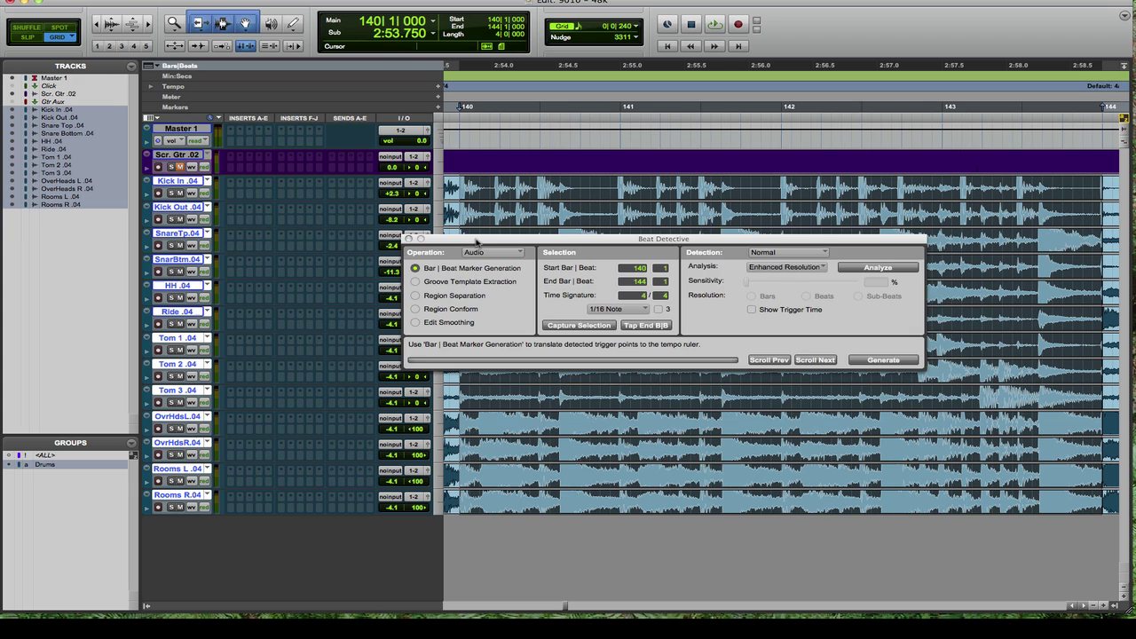
left_click_drag(476, 241, 521, 399)
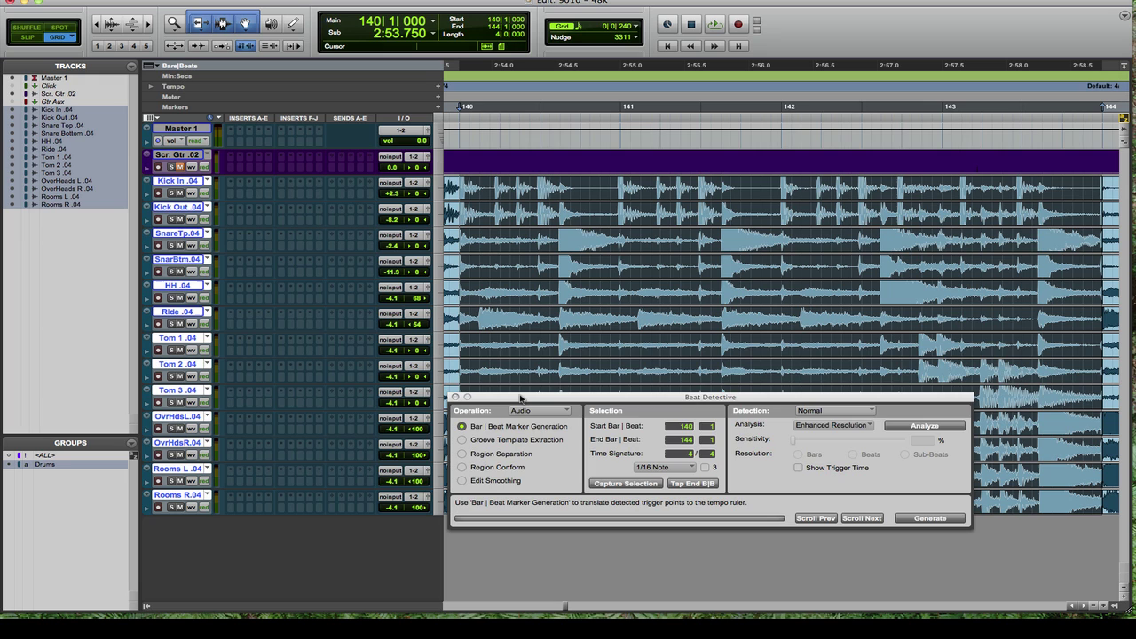
left_click_drag(520, 399, 541, 335)
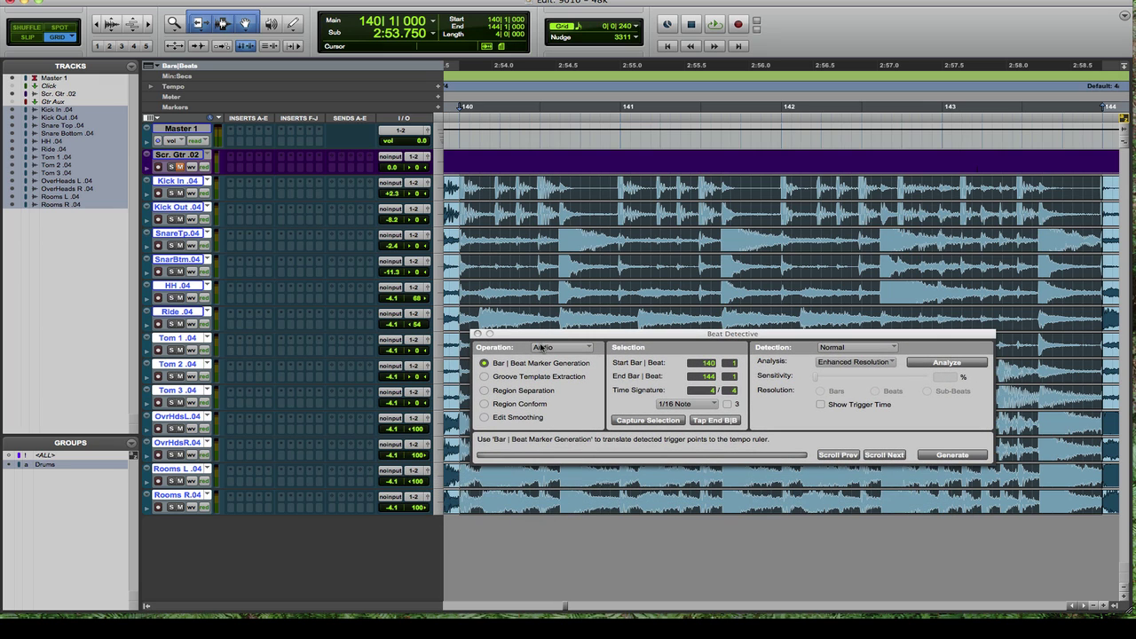
- Choose Region Separation with straight 1/16 Note resolution, triplets off, and Enhanced Resolution analysis
left_click(485, 391)
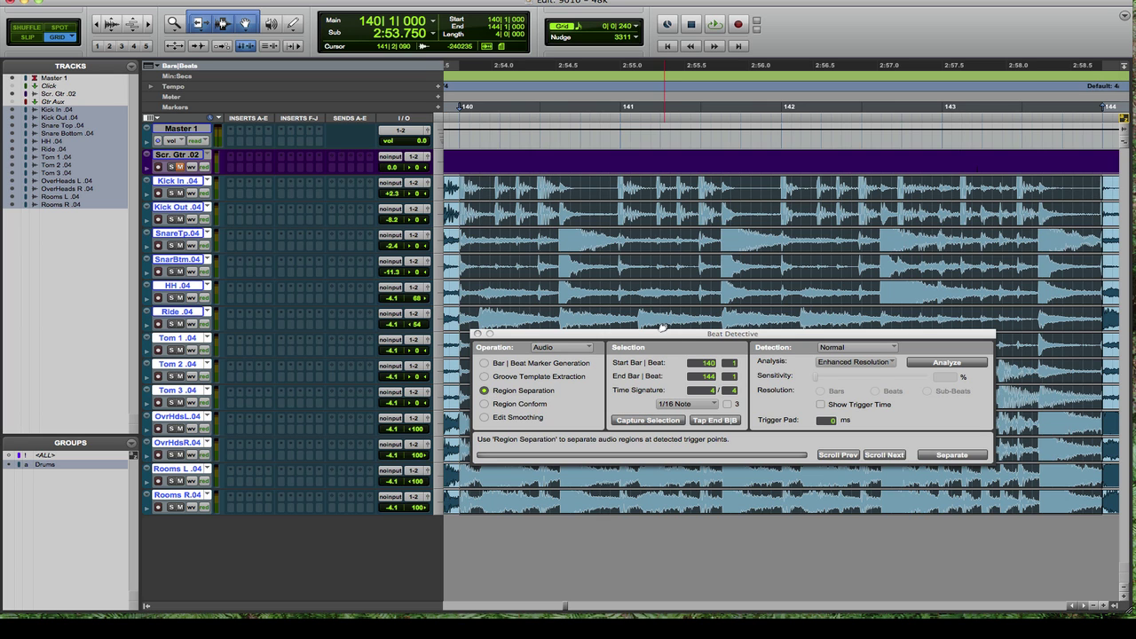
left_click_drag(661, 330, 450, 316)
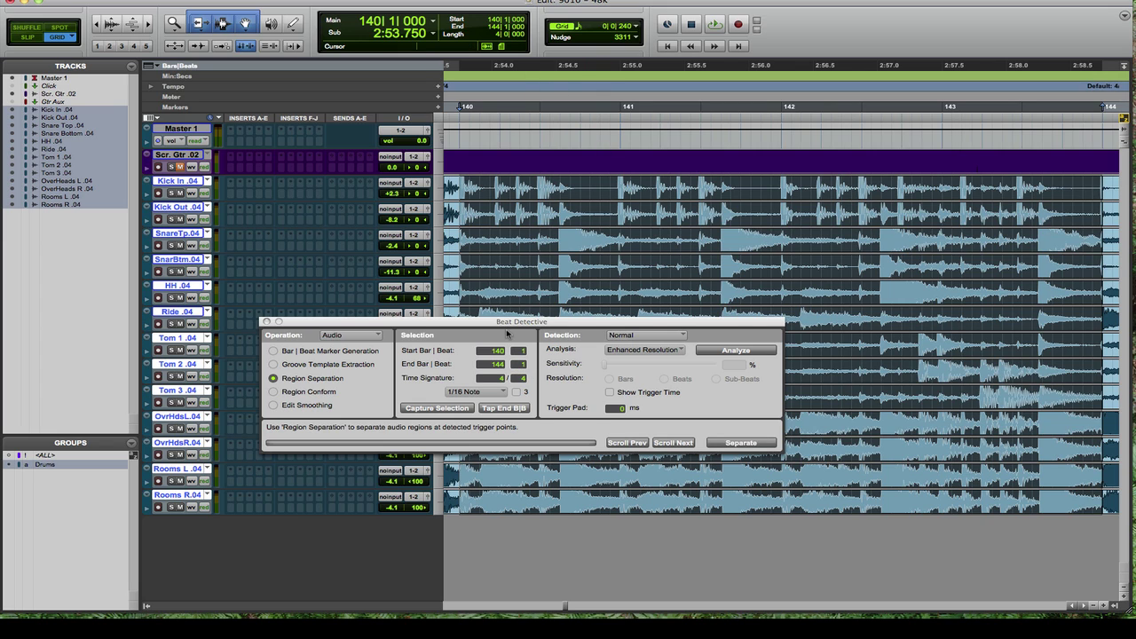
left_click(479, 392)
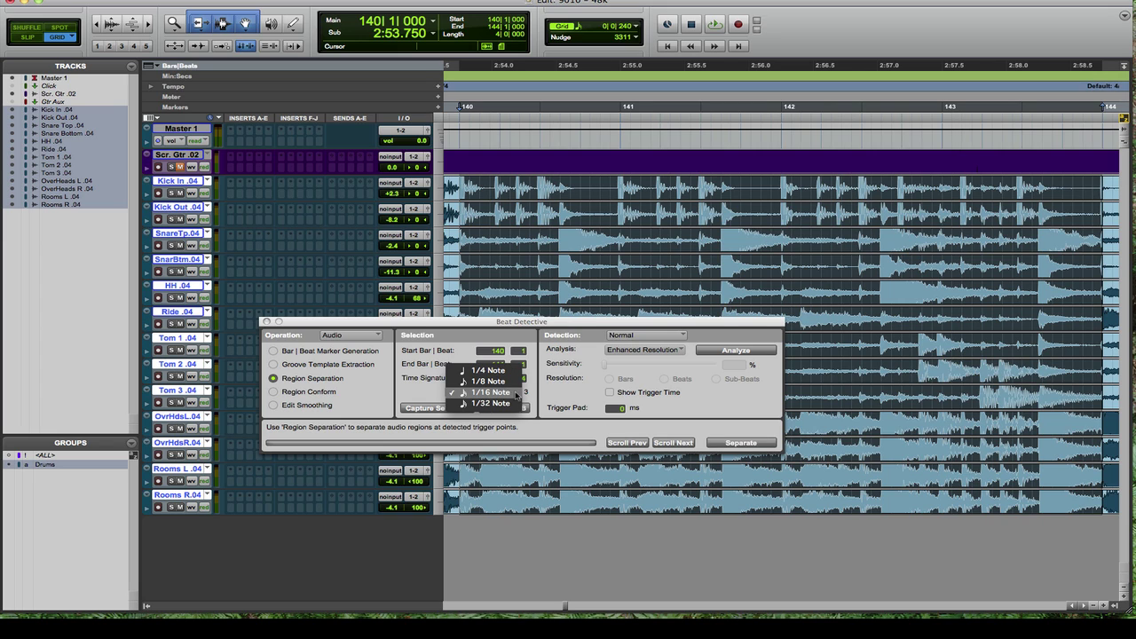
left_click(518, 395)
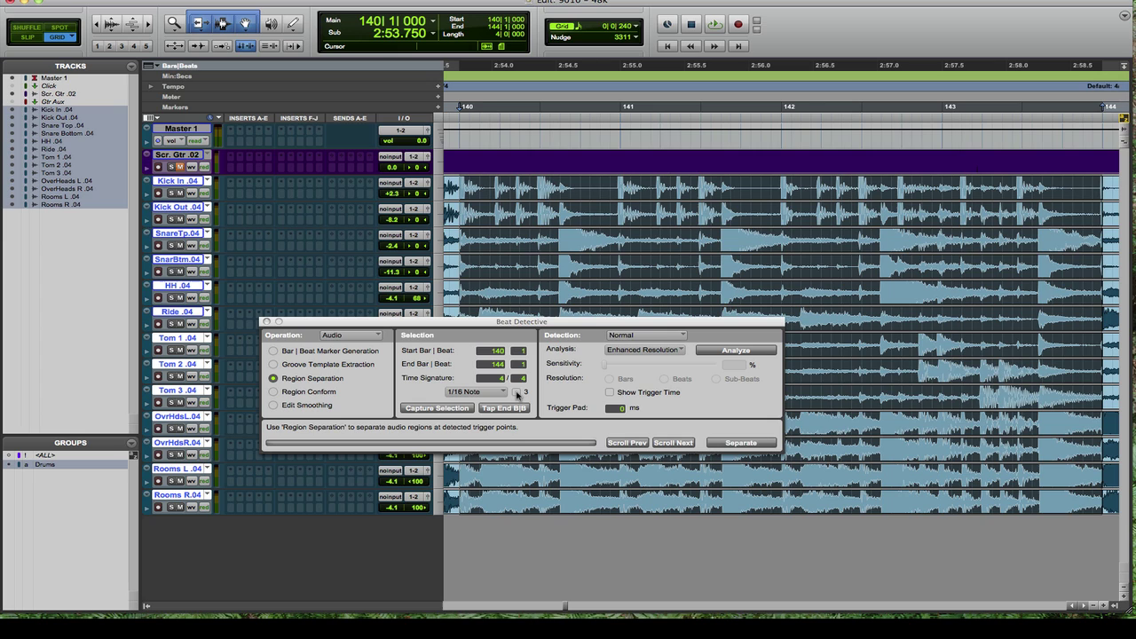
left_click(516, 392)
left_click(661, 355)
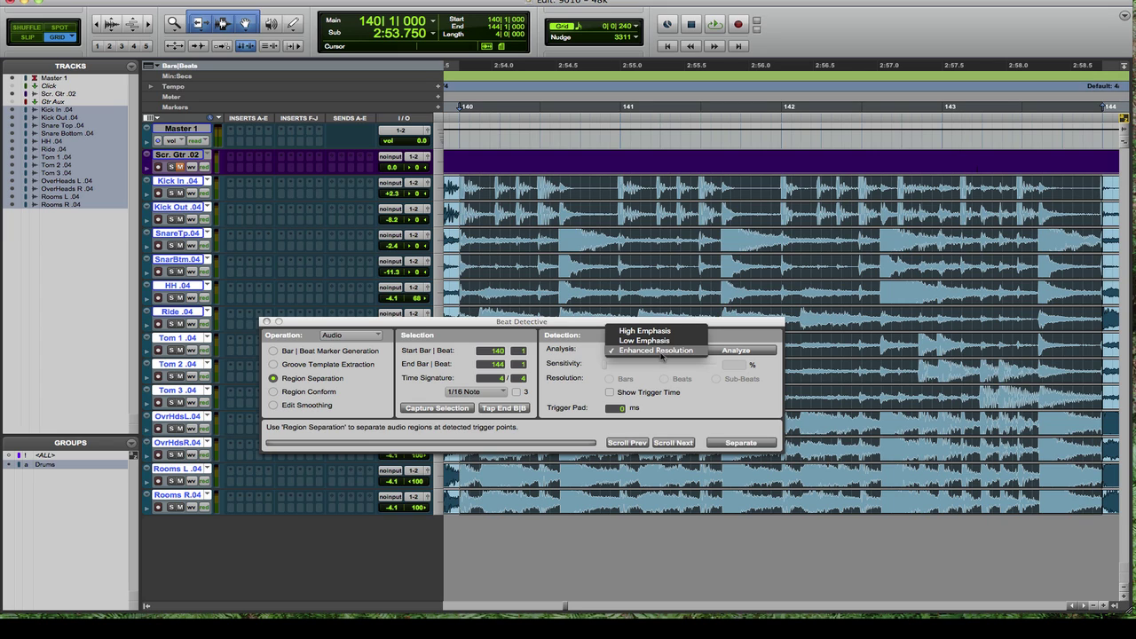
left_click(661, 352)
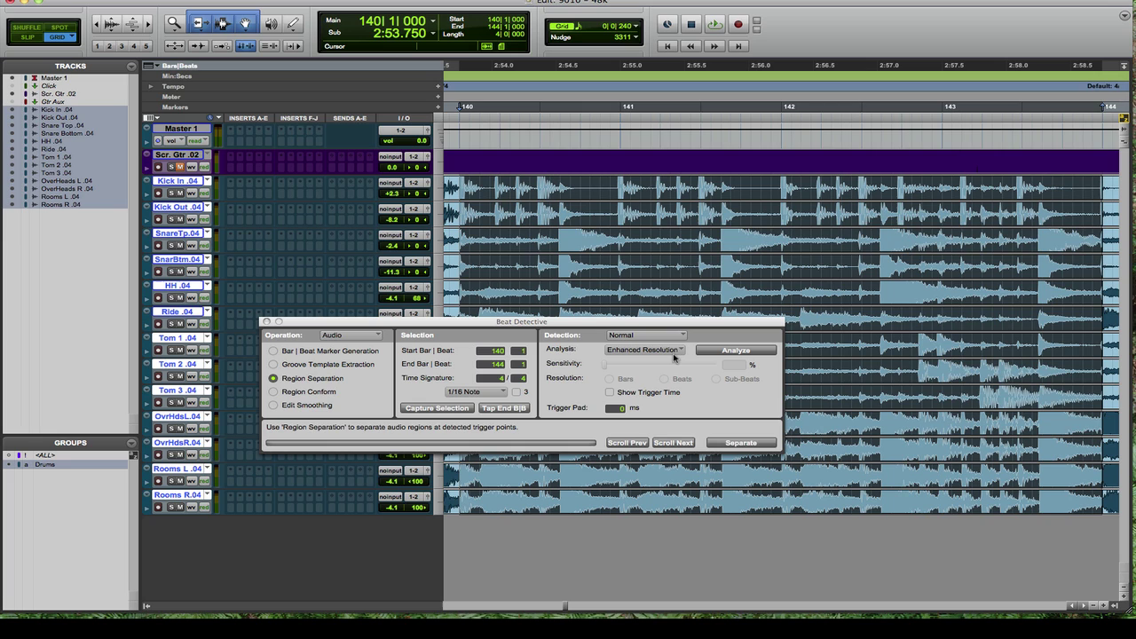
- Analyze the drum selection and settle Sub-Beats sensitivity at about 36%
left_click(708, 354)
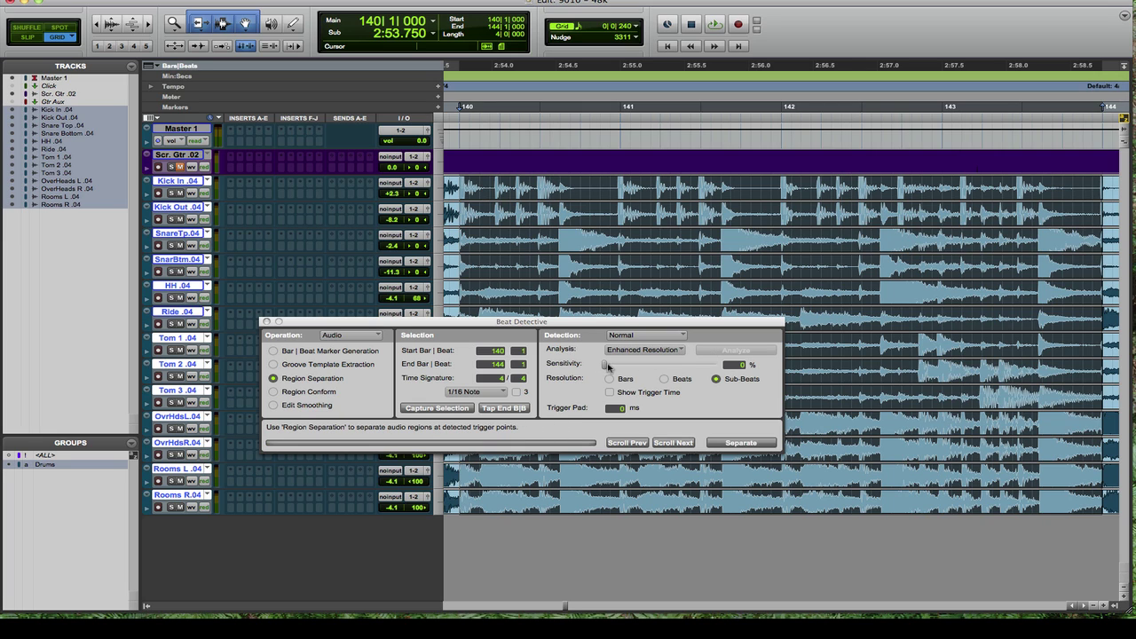
left_click_drag(608, 367, 656, 367)
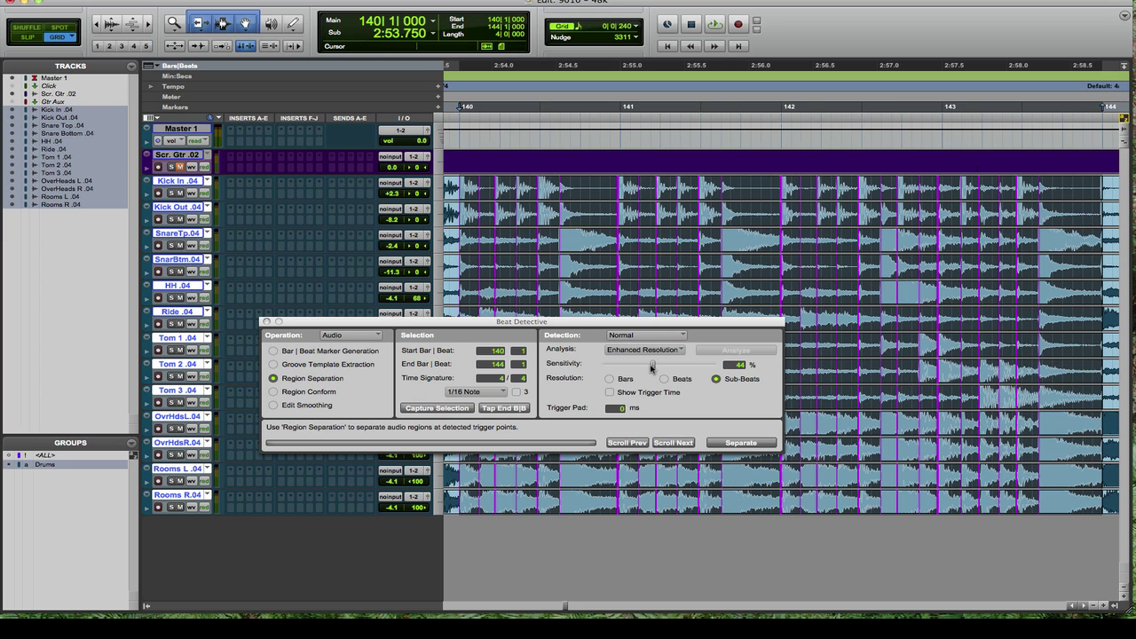
left_click_drag(572, 326, 661, 395)
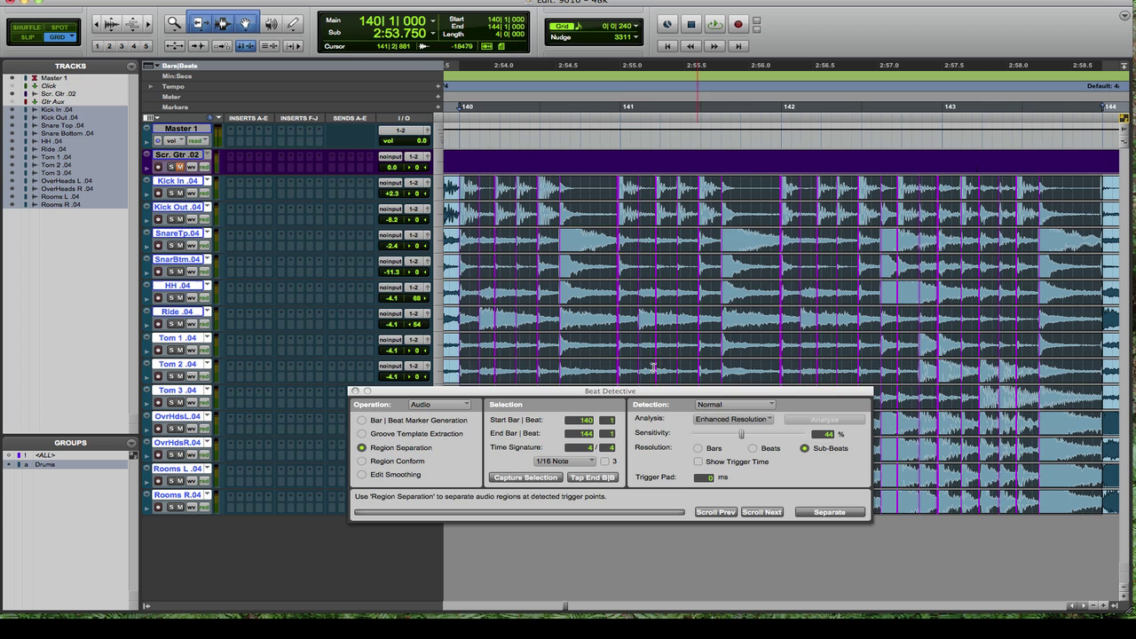
left_click_drag(587, 391, 526, 396)
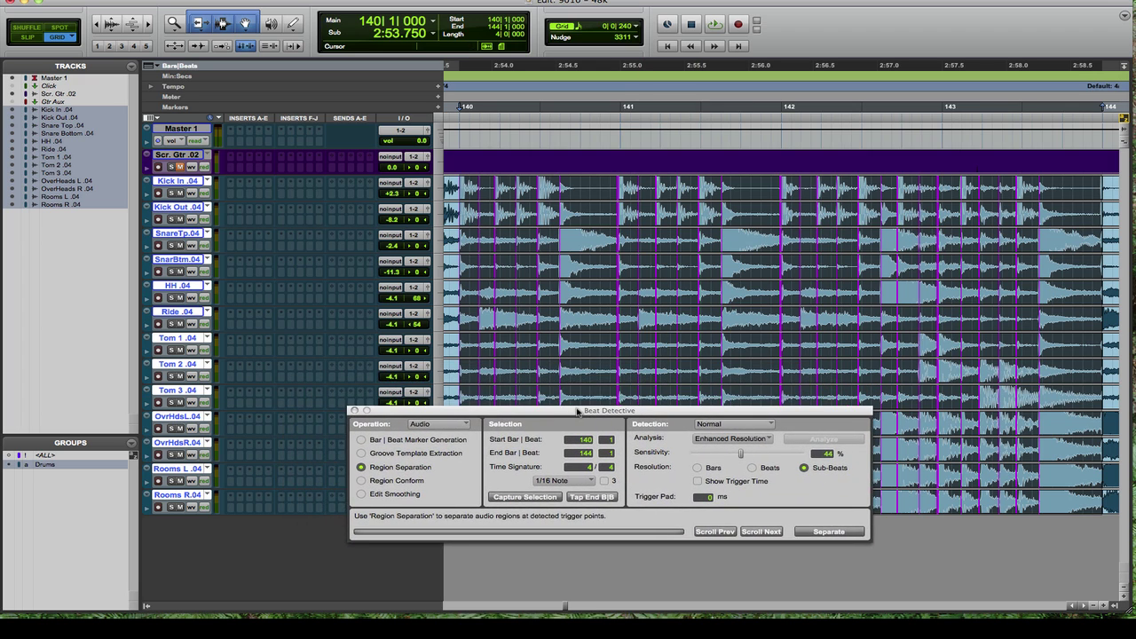
left_click_drag(577, 411, 590, 418)
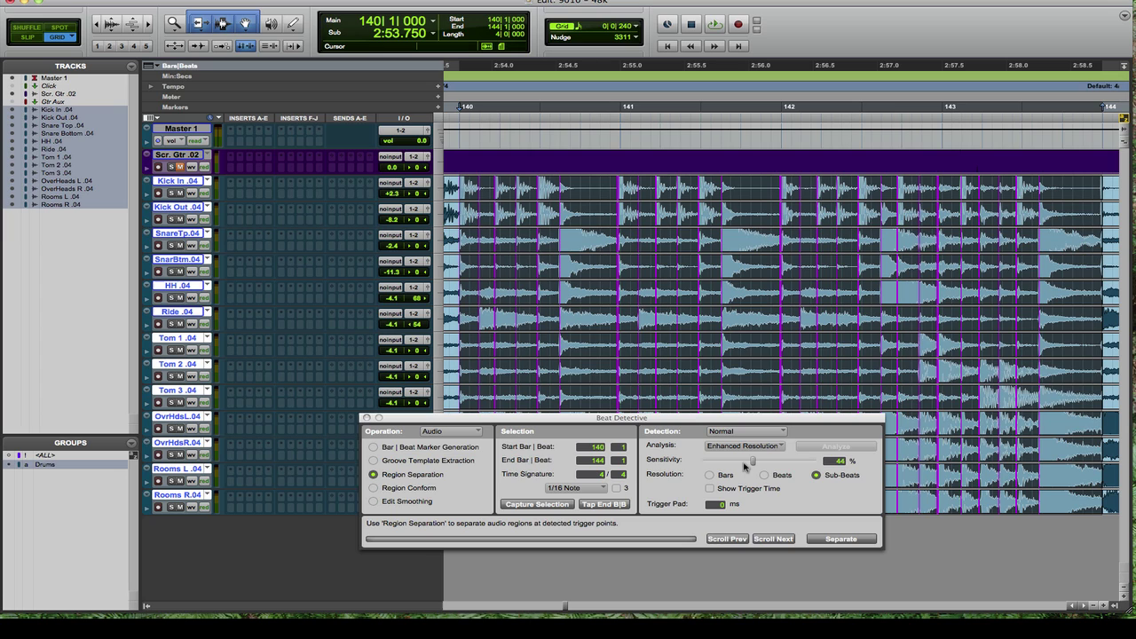
mouse_move(752, 462)
left_mouse_down()
mouse_move(727, 462)
mouse_move(736, 463)
left_mouse_up()
left_click_drag(744, 462, 733, 463)
- Turn on Show Trigger Time and bring bar 141 into view
left_click(711, 489)
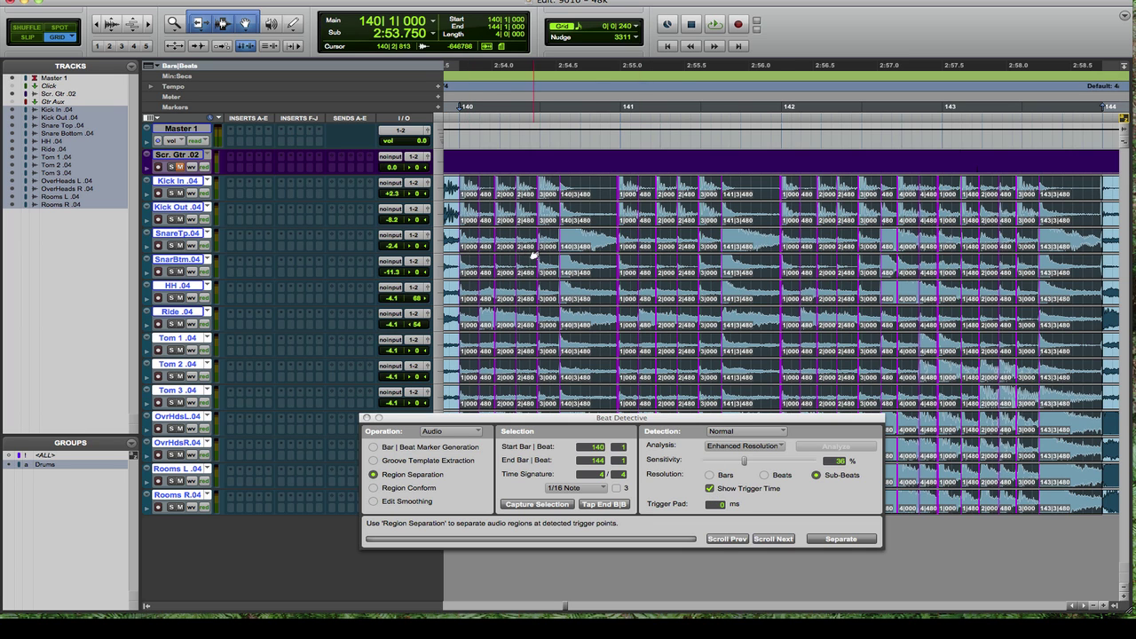
scroll(533, 256, "up", 5)
scroll(581, 257, "right", 5)
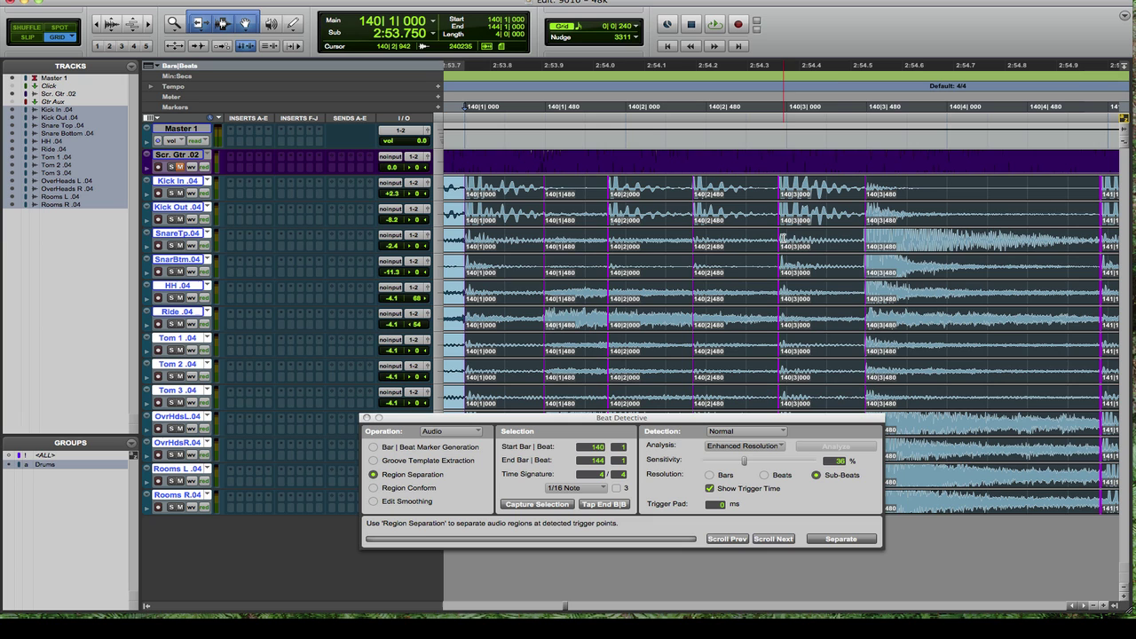
scroll(838, 246, "right", 6)
scroll(837, 246, "right", 6)
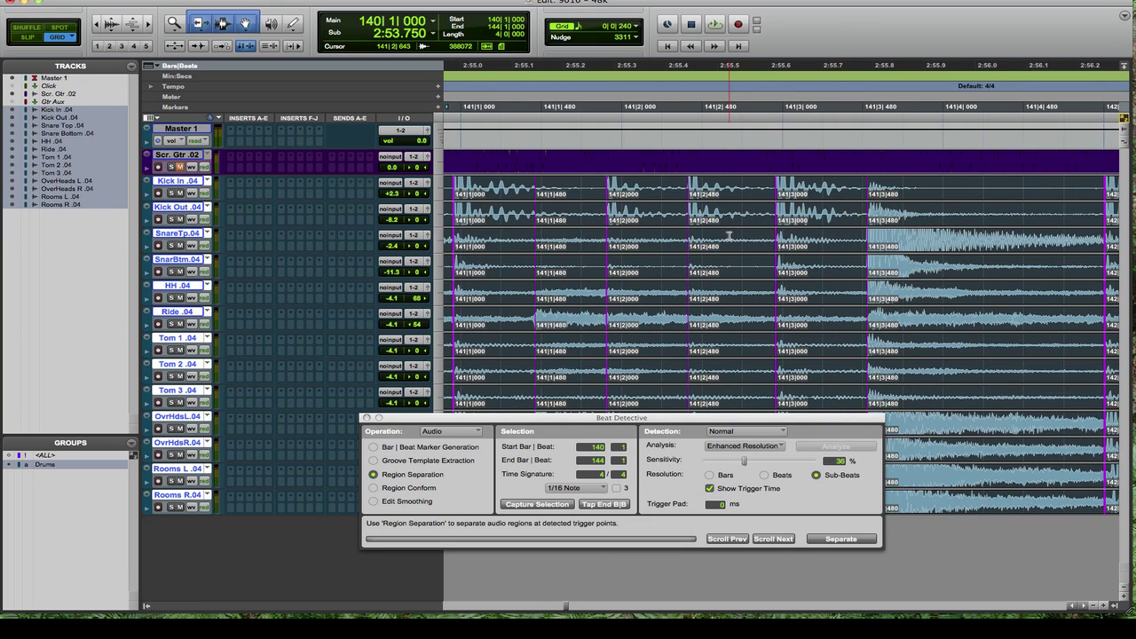
scroll(734, 237, "right", 1)
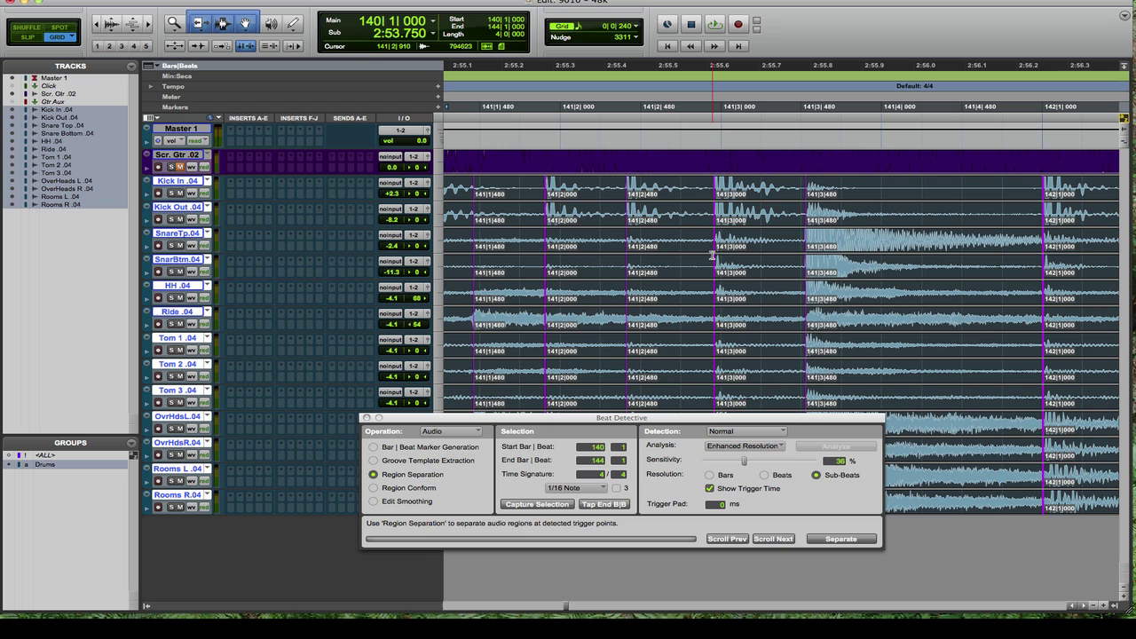
- Confirm the trigger location at 141|3|000 in Identify Trigger
key("super+i")
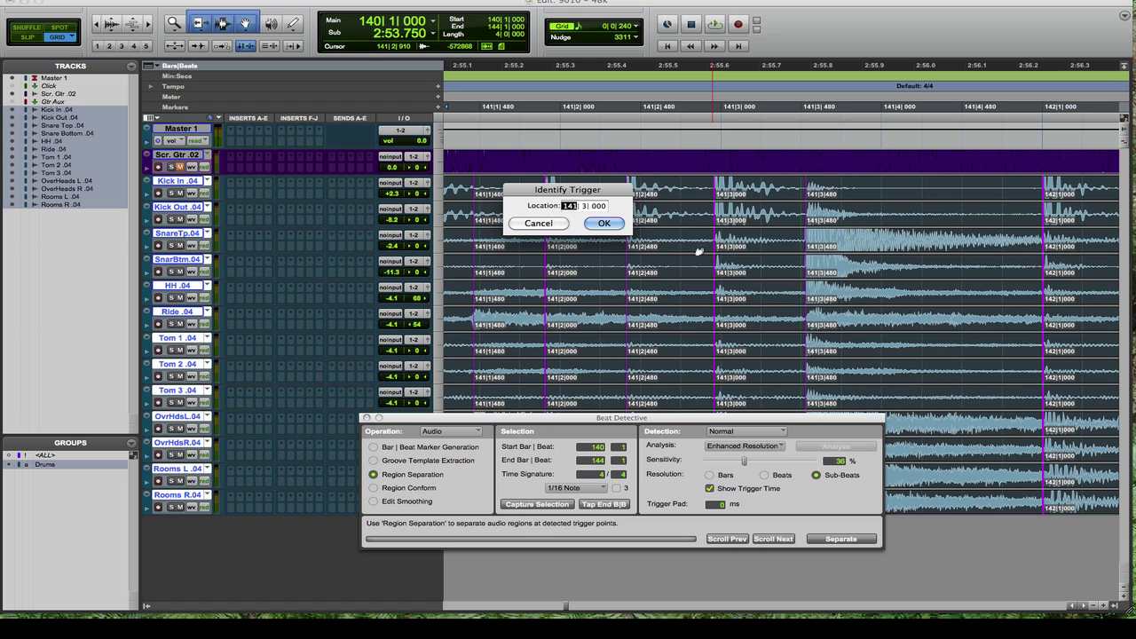
key("Right")
key("Right")
key("Return")
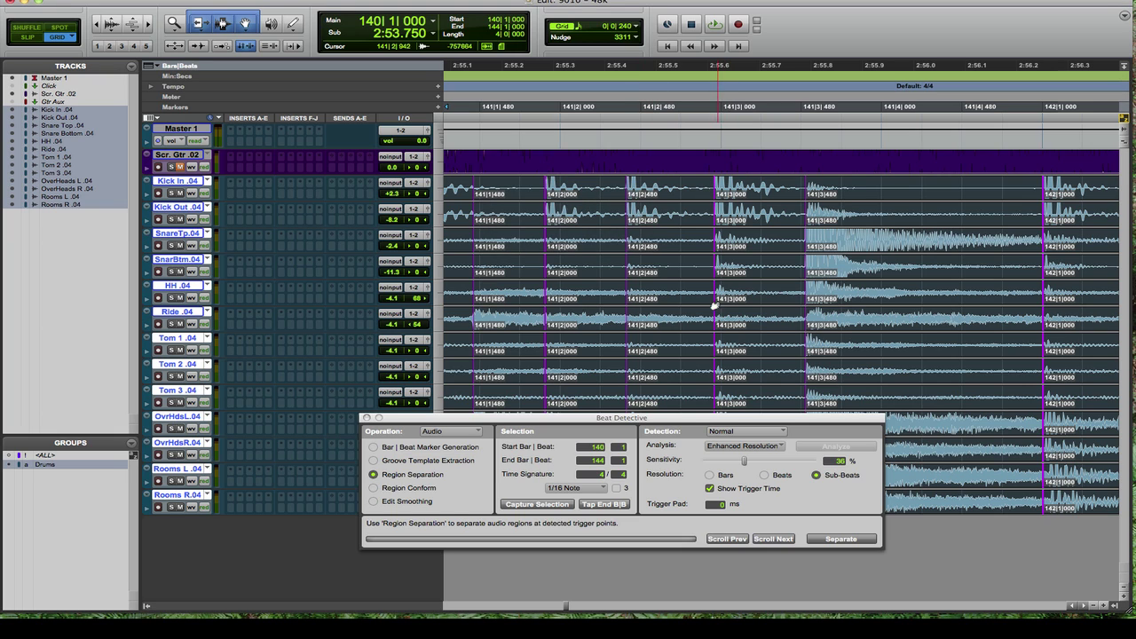
left_click_drag(652, 419, 609, 410)
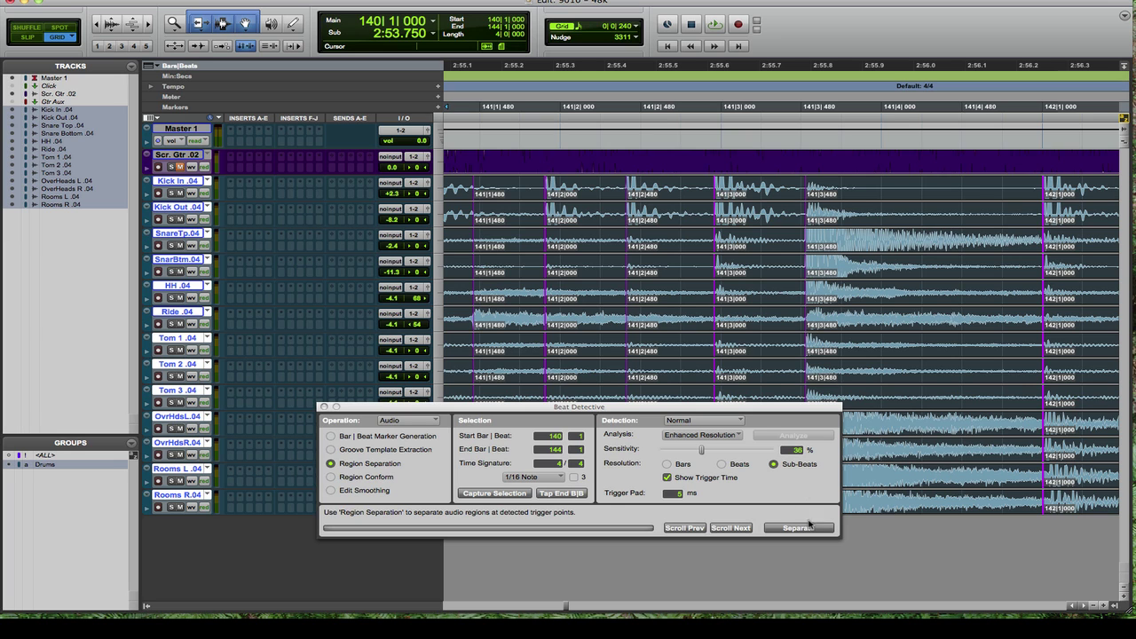
- Separate the drum regions at the detected triggers and fit bars 140–144 in view
left_click(799, 528)
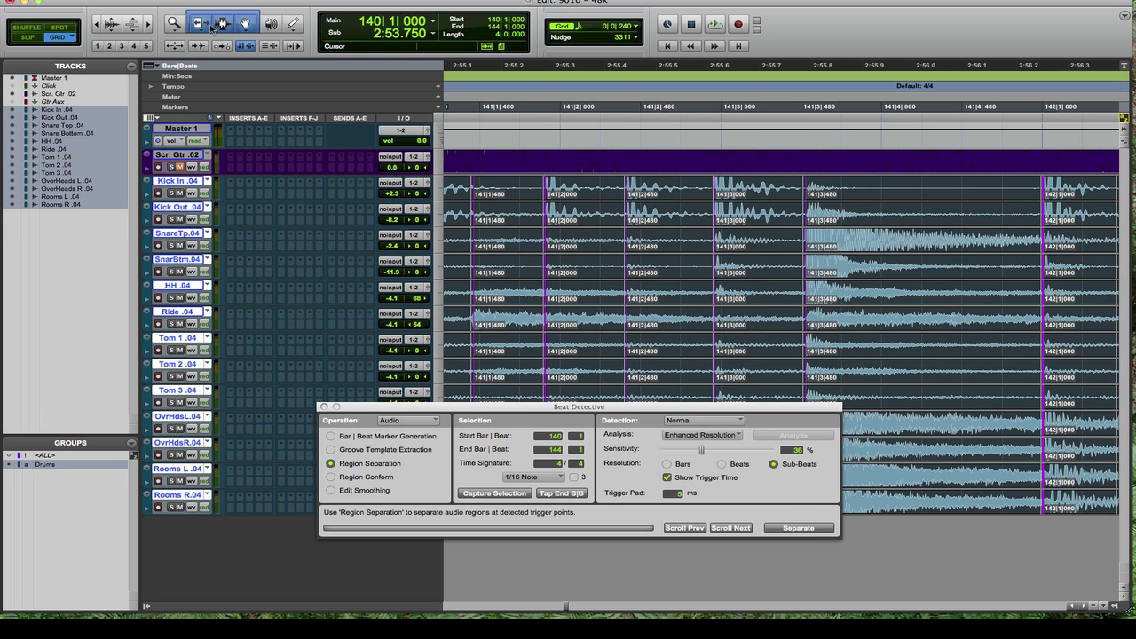
key("alt+f")
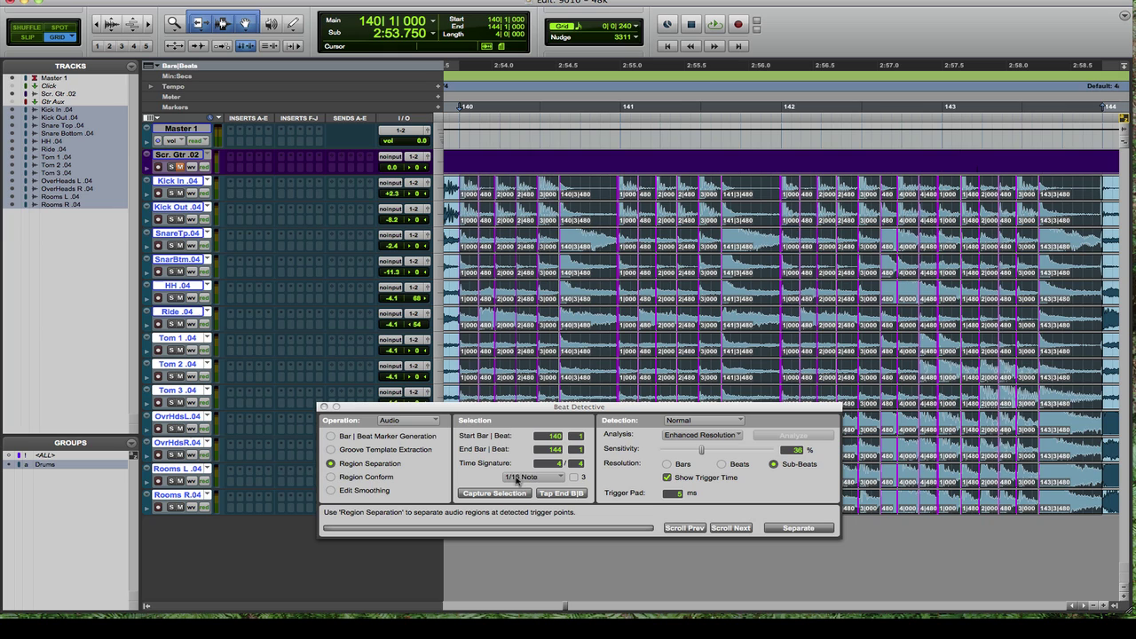
- Conform the separated drum regions to the 1/16 grid with Strength at about 90%
left_click(350, 477)
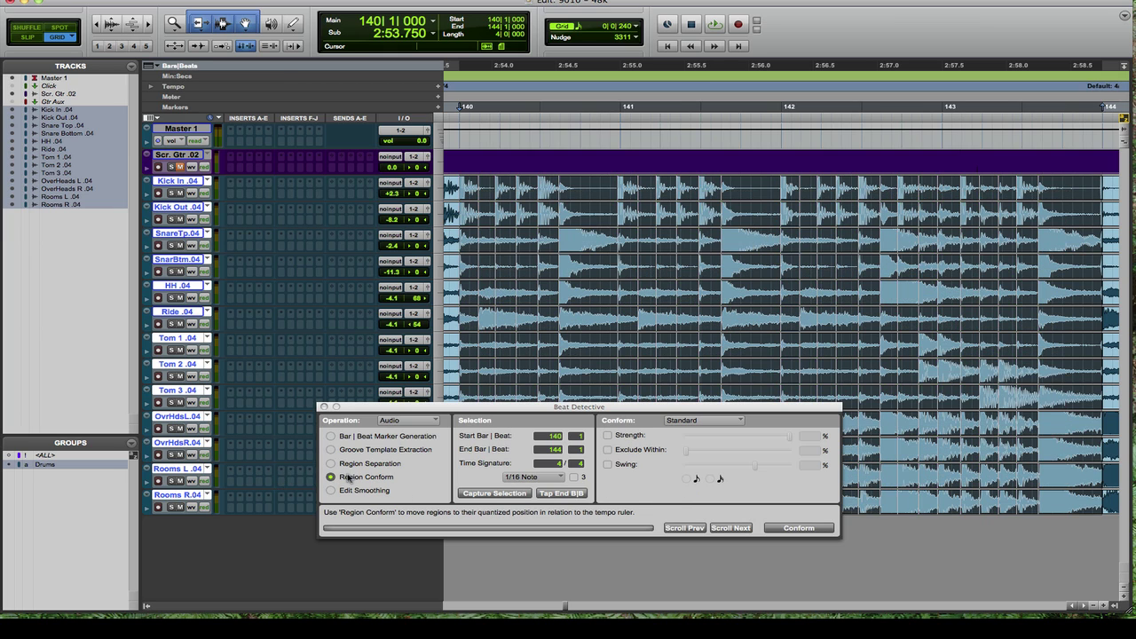
left_click(631, 436)
left_click_drag(768, 438, 781, 439)
left_click(796, 530)
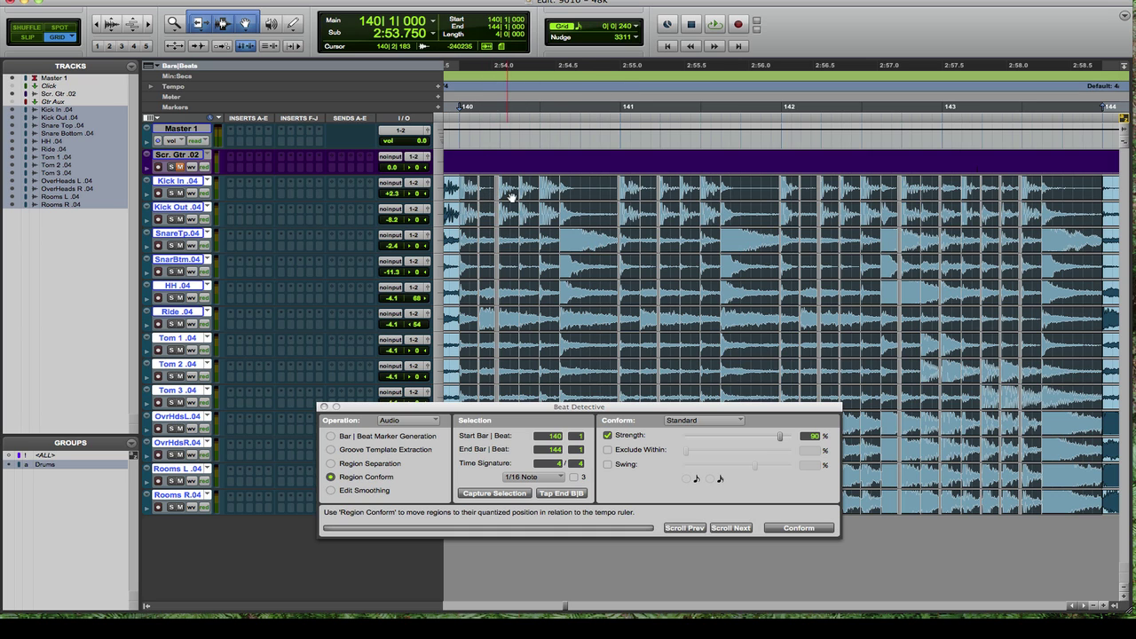
scroll(790, 200, "right", 3)
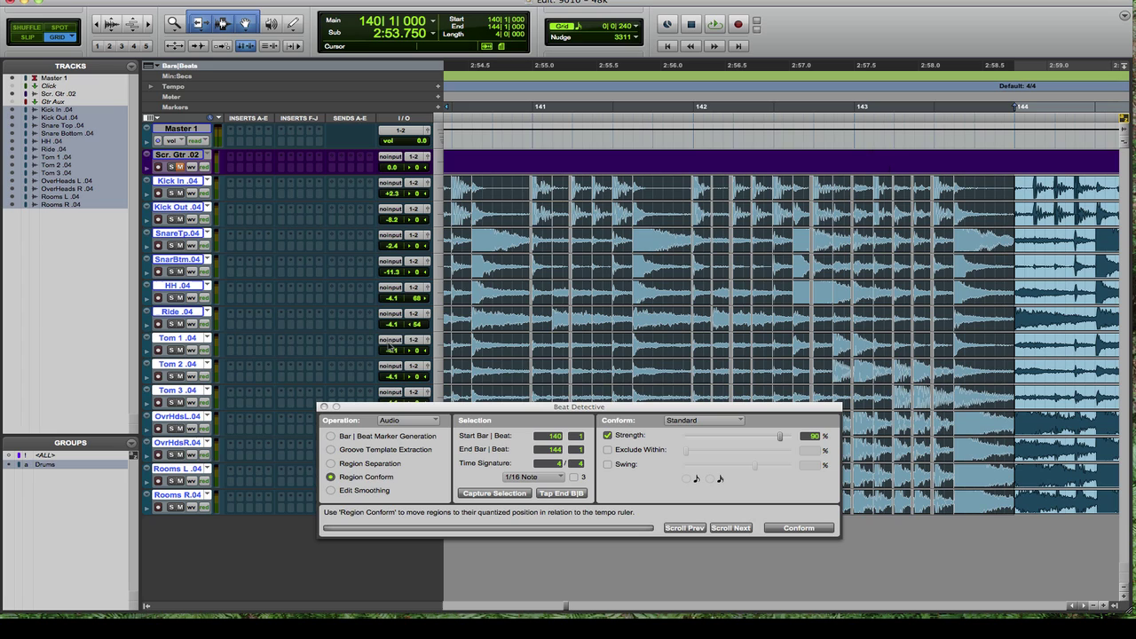
- Run Edit Smoothing with Fill And Crossfade at 5 ms and dismiss the crossfade alert
left_click(361, 493)
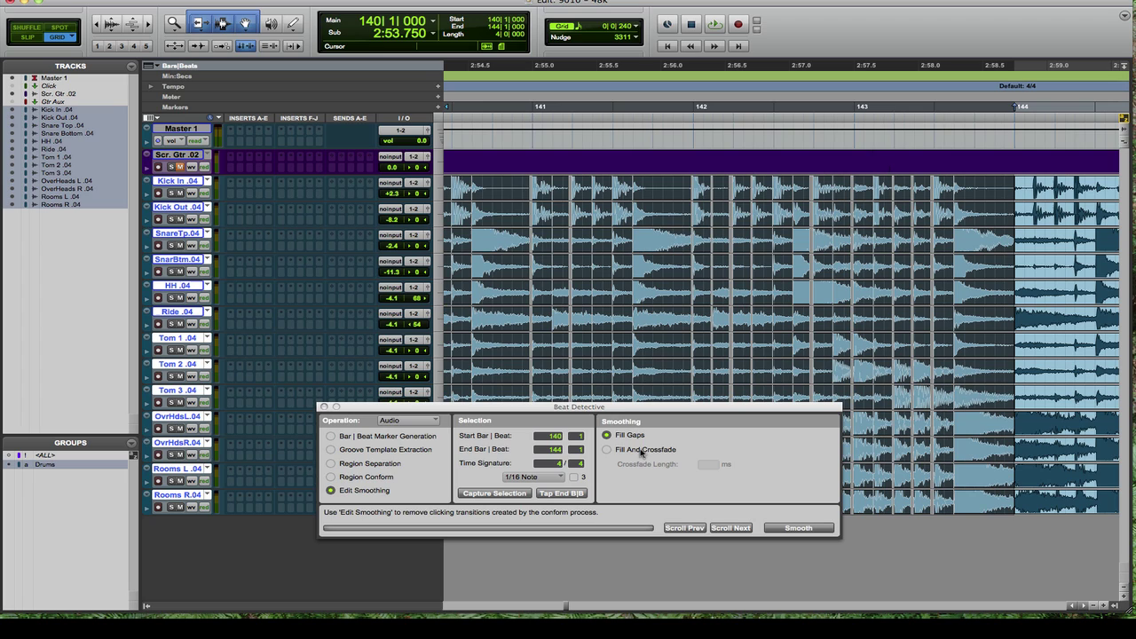
left_click(643, 455)
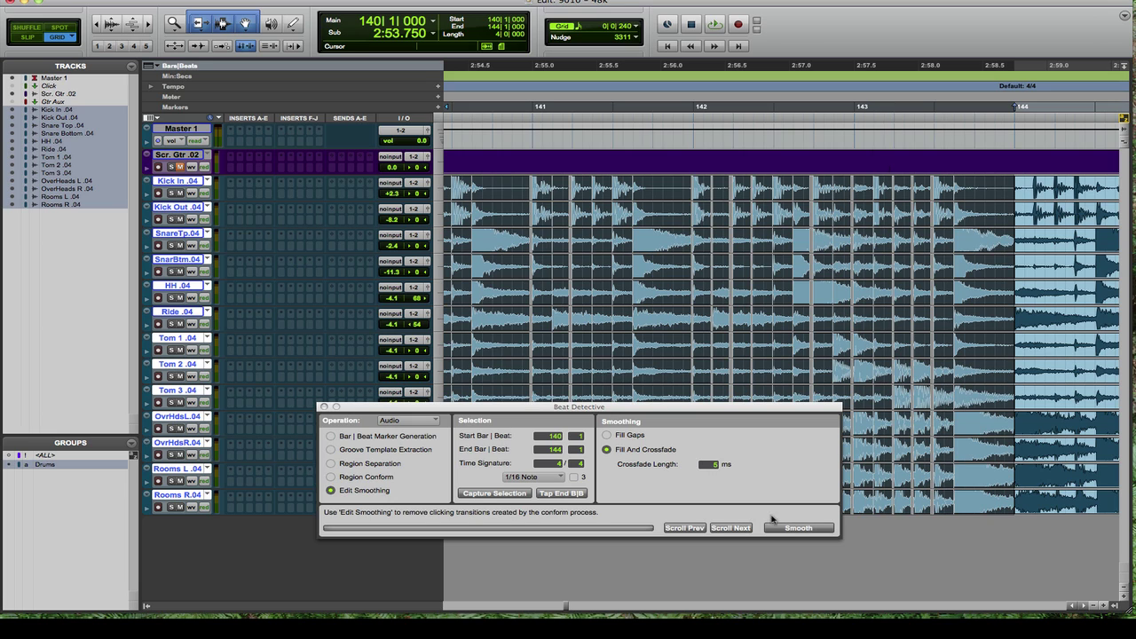
left_click(796, 528)
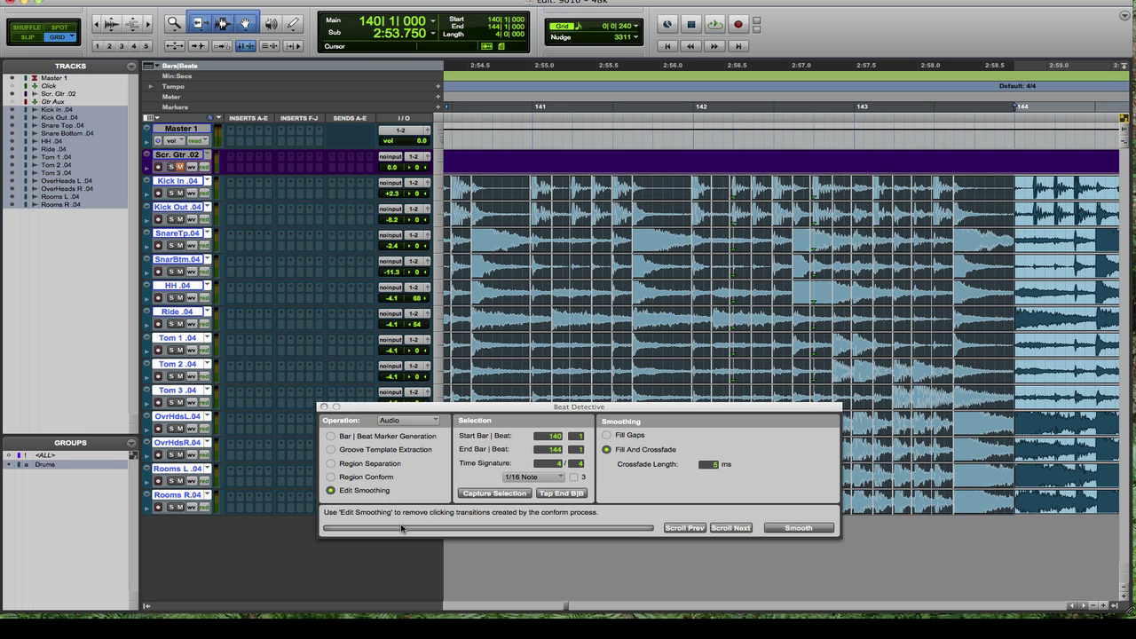
left_click_drag(435, 407, 391, 373)
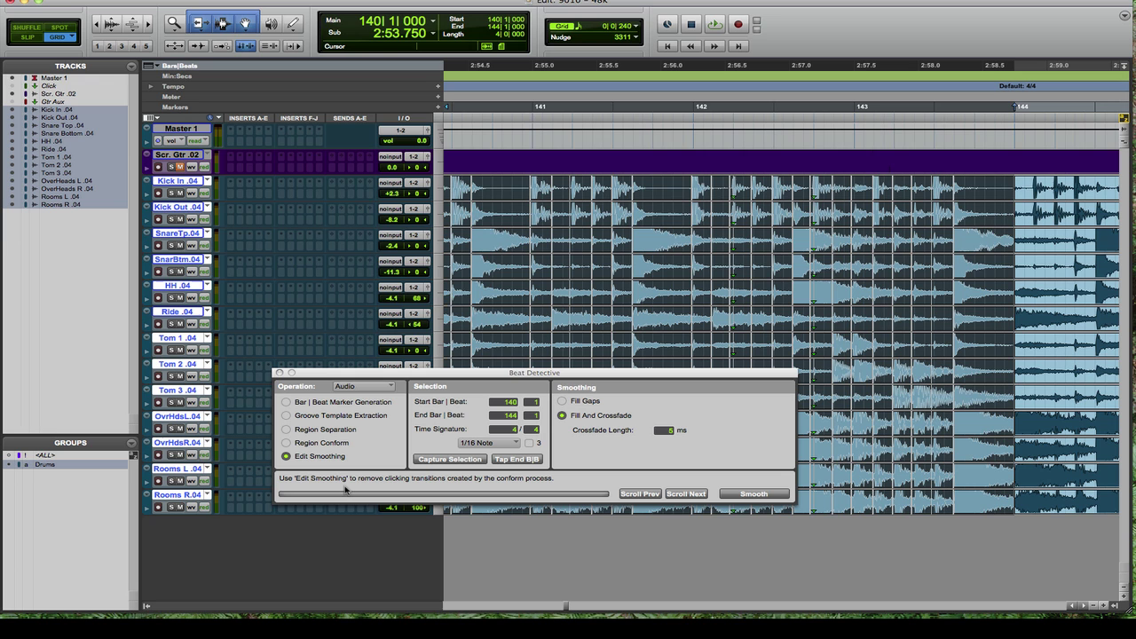
left_click(763, 494)
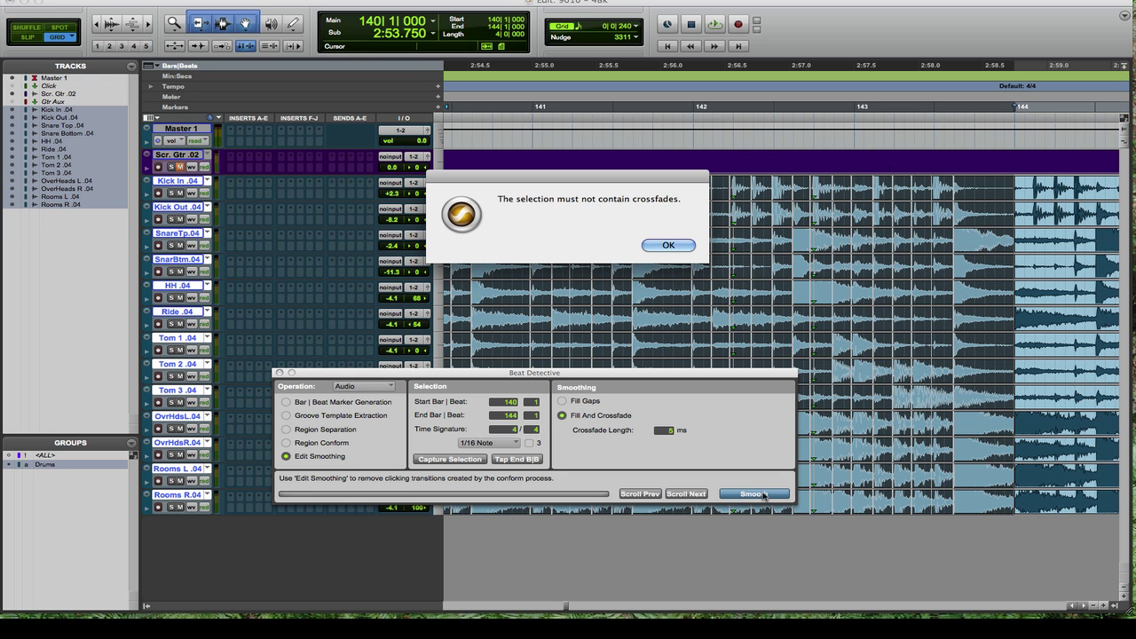
left_click(664, 245)
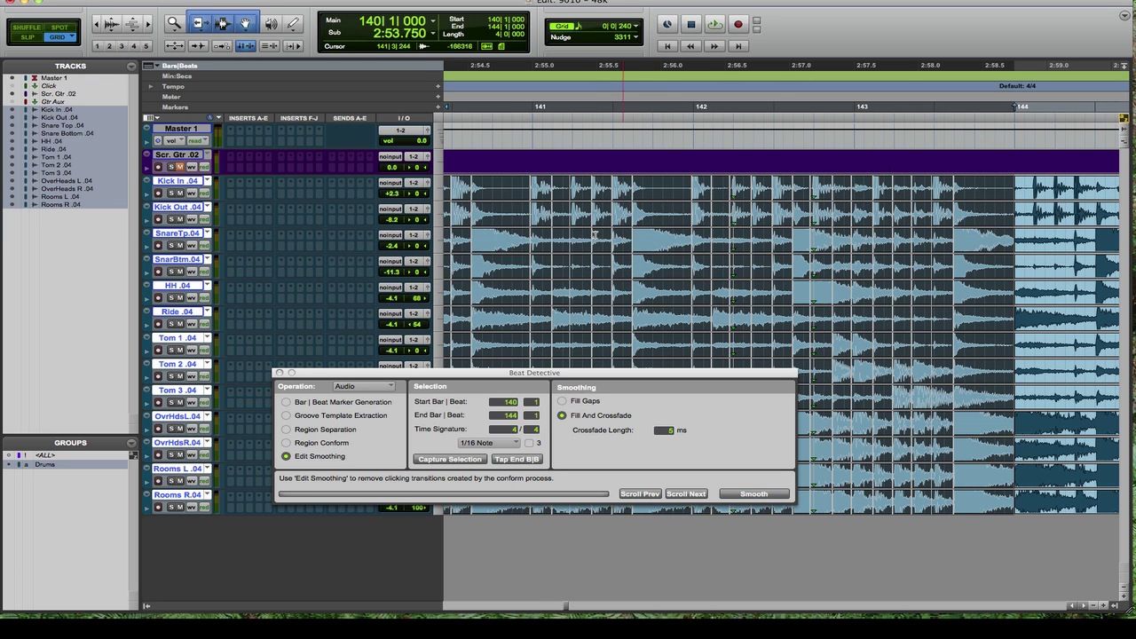
key("super+bracketright")
key("super+bracketright")
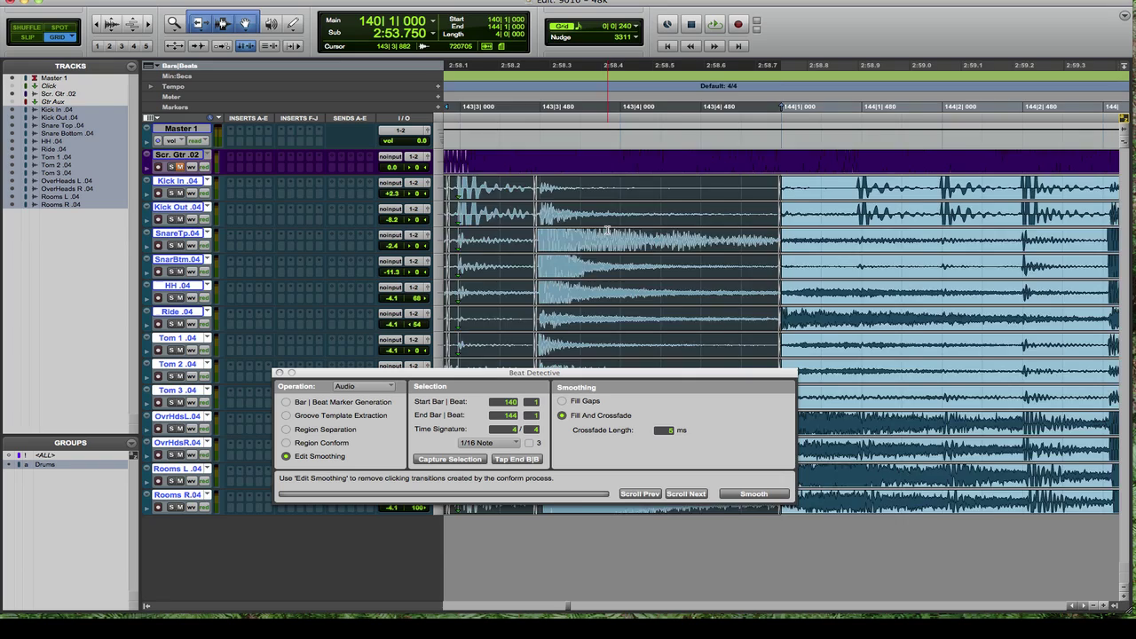
key("super+bracketleft")
key("super+bracketleft")
key("super+bracketleft")
key("super+bracketleft")
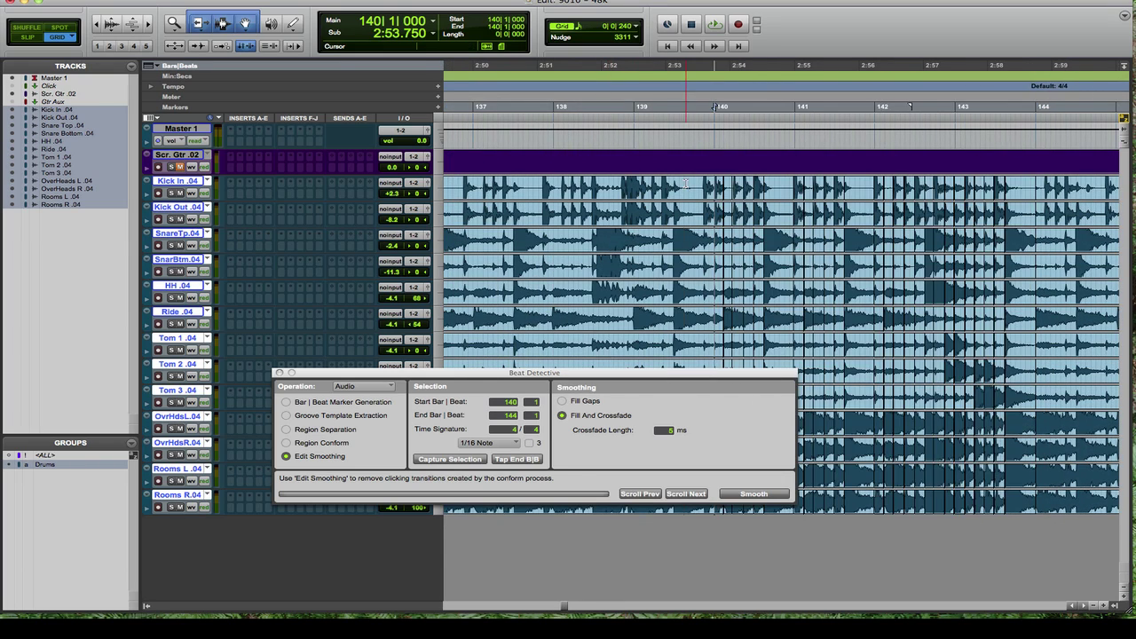
key("super+bracketright")
key("super+bracketright")
- Close Beat Detective and add a crossfade at the region boundary just before bar 140
left_click(281, 374)
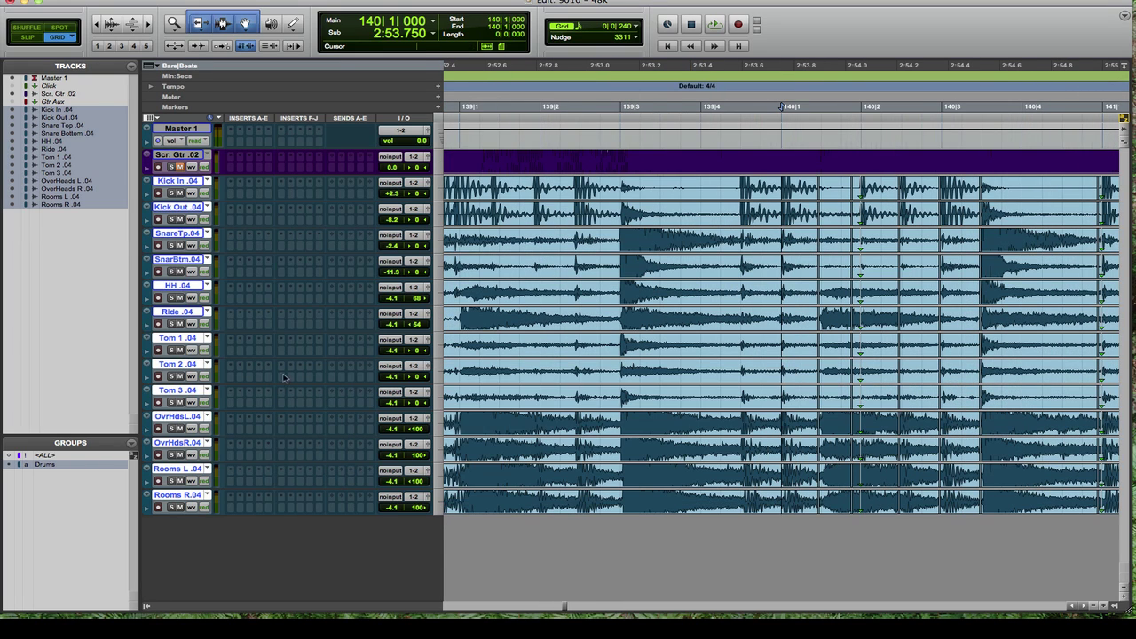
left_click(741, 107)
key("super+bracketright")
key("super+bracketright")
key("super+bracketright")
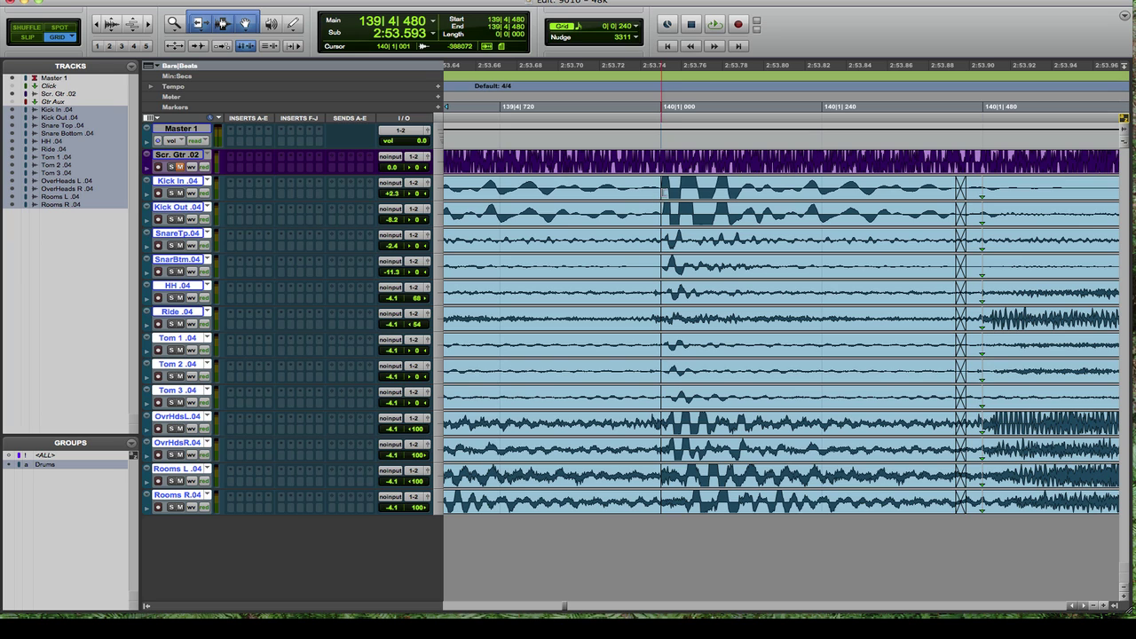
scroll(666, 186, "left", 1)
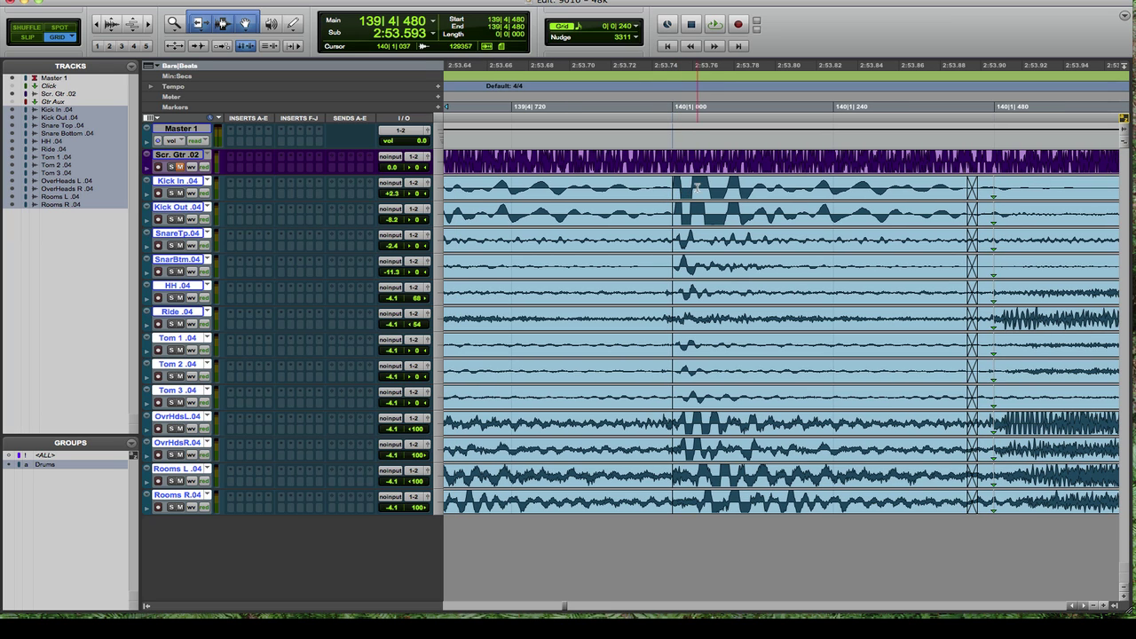
left_click(672, 187)
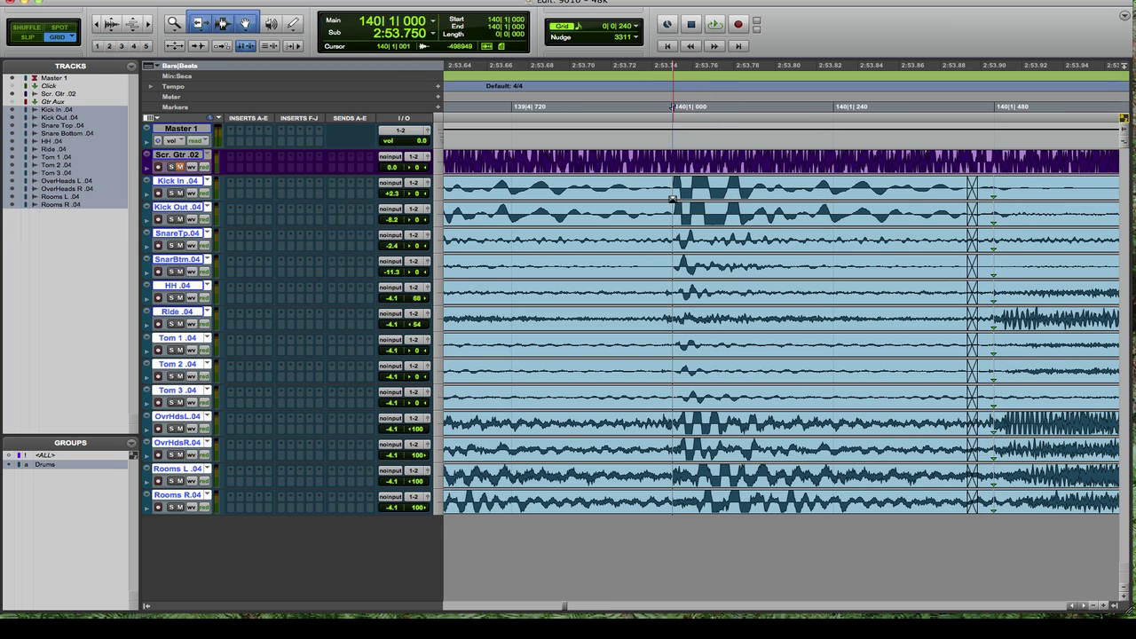
key("super+f")
key("Return")
left_click(673, 197)
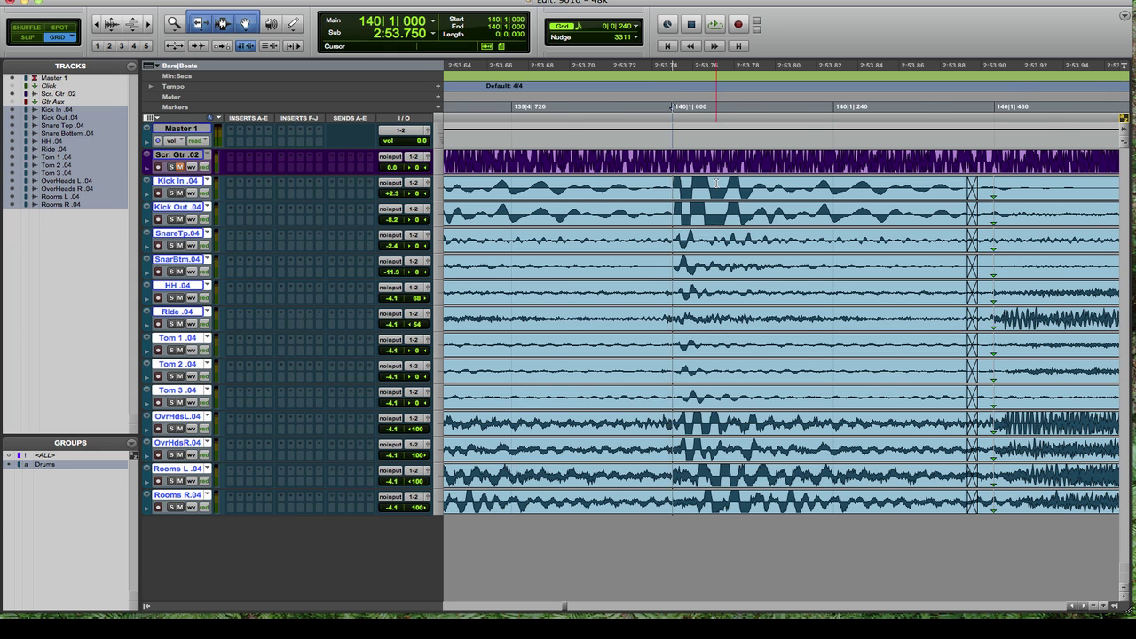
- Scroll through bars 140–144 to review the conformed drum edits
key("super+bracketleft")
scroll(621, 191, "right", 2)
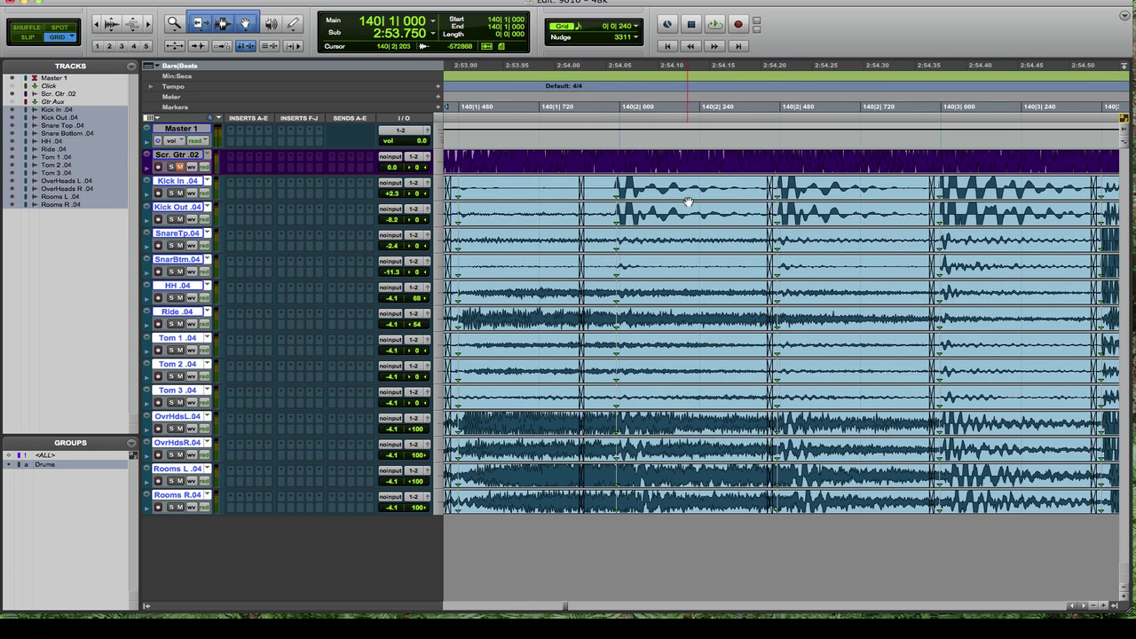
scroll(853, 206, "right", 3)
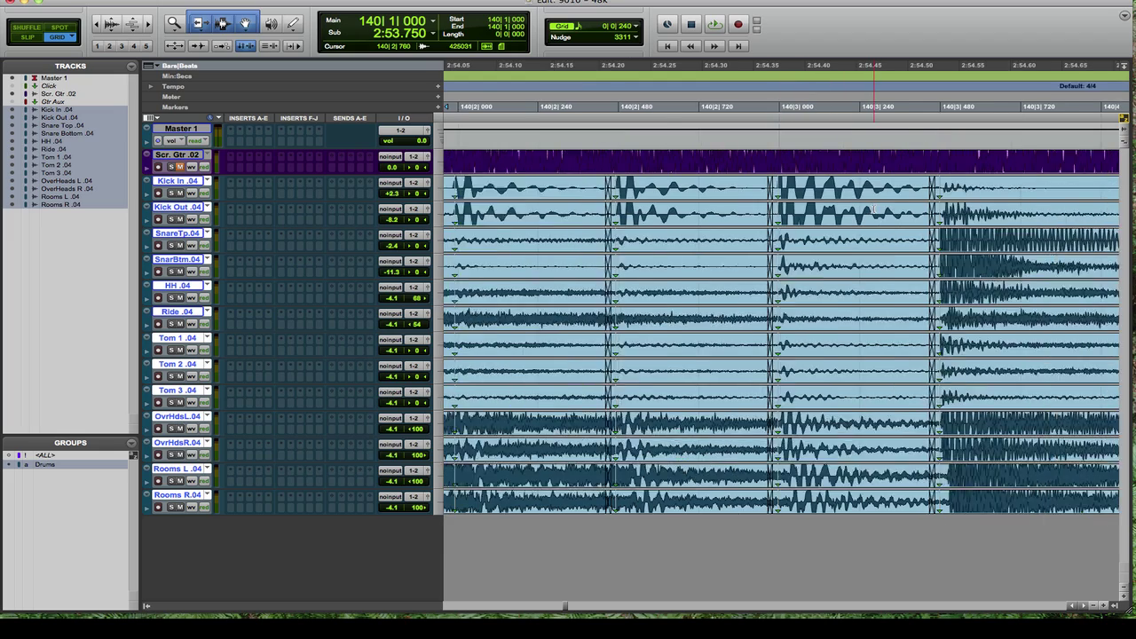
scroll(874, 211, "left", 1)
scroll(874, 210, "right", 1)
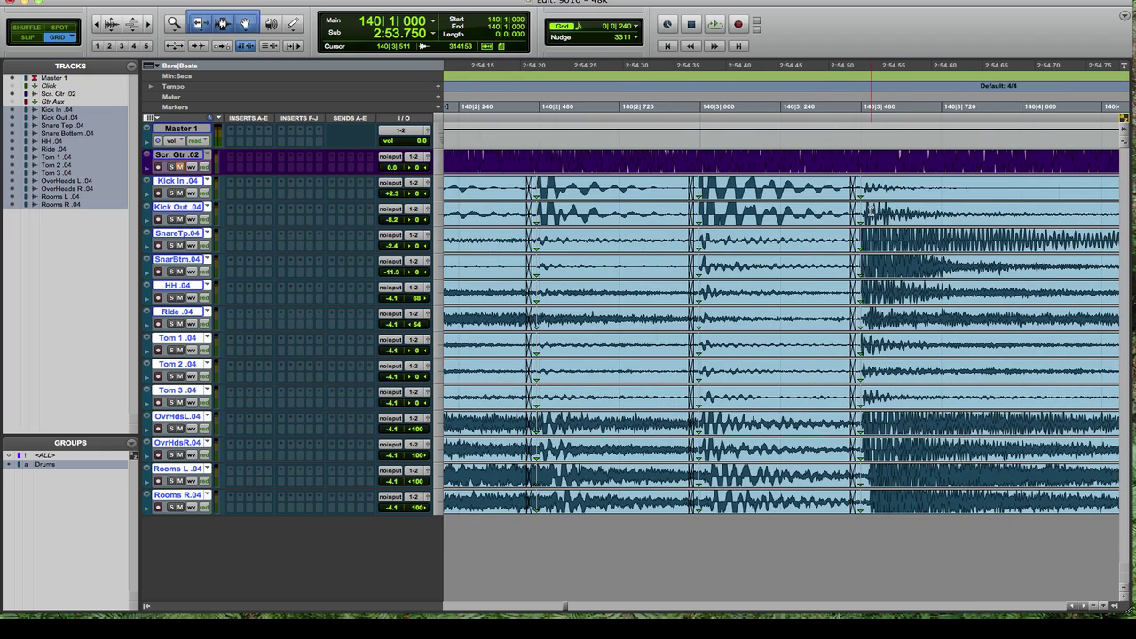
scroll(872, 210, "right", 1)
scroll(872, 210, "down", 3)
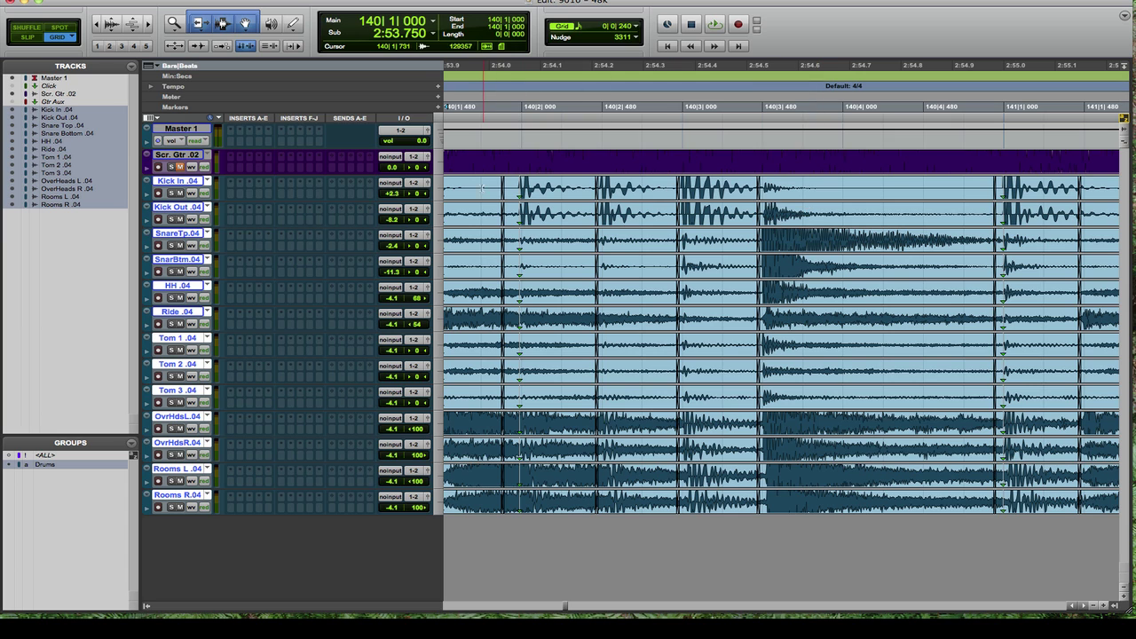
scroll(513, 185, "left", 3)
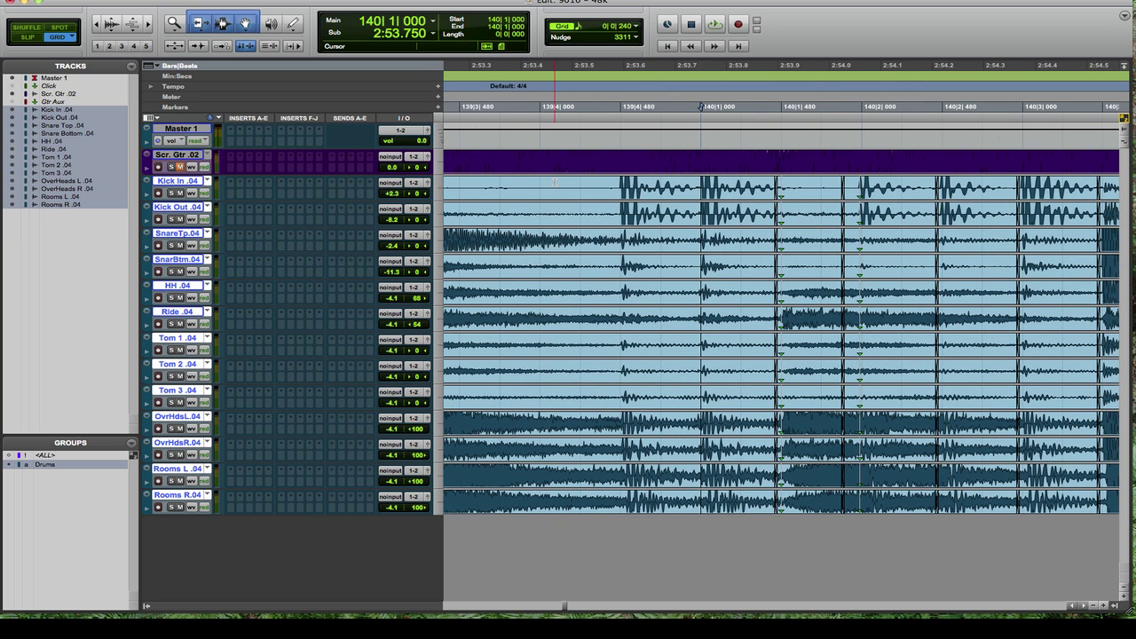
scroll(722, 221, "right", 4)
scroll(721, 221, "right", 8)
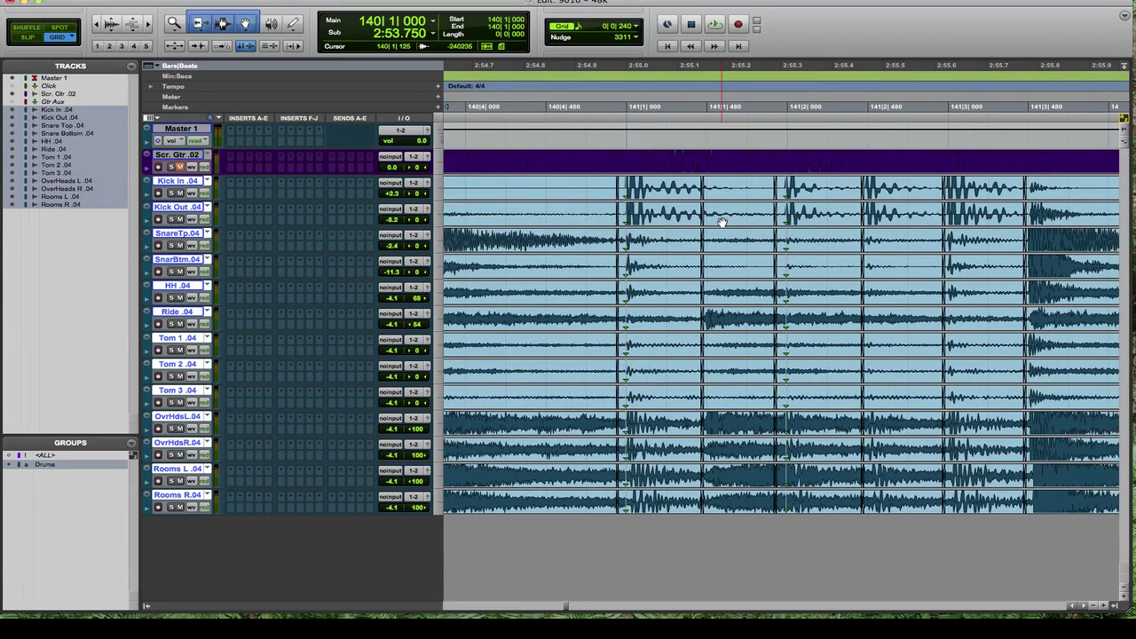
scroll(723, 222, "right", 1)
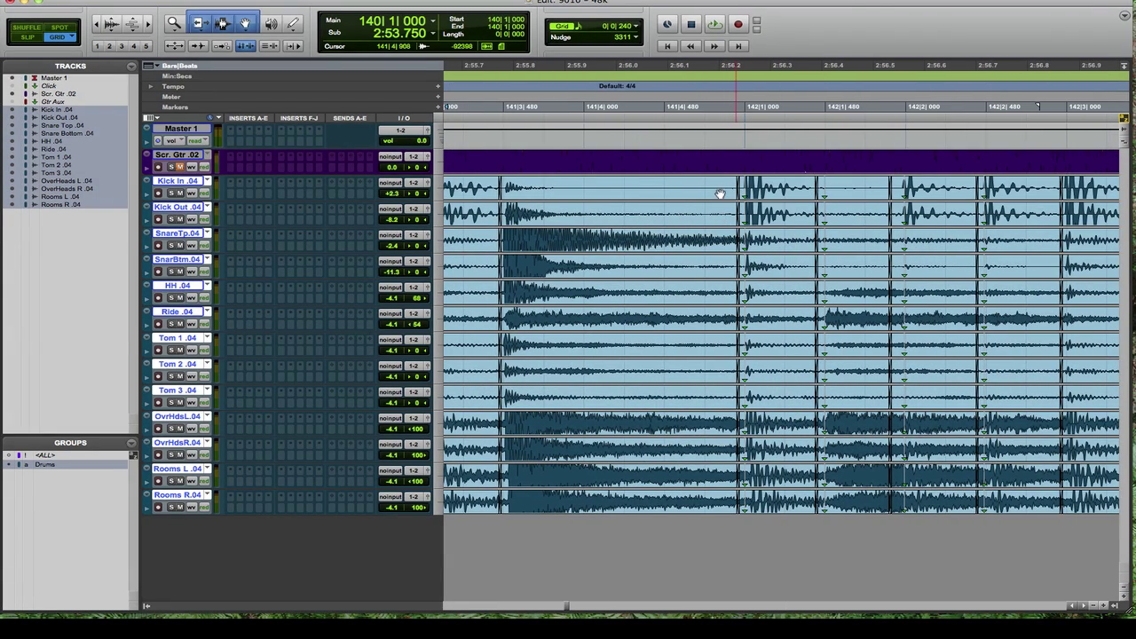
scroll(771, 205, "right", 5)
scroll(771, 205, "right", 5)
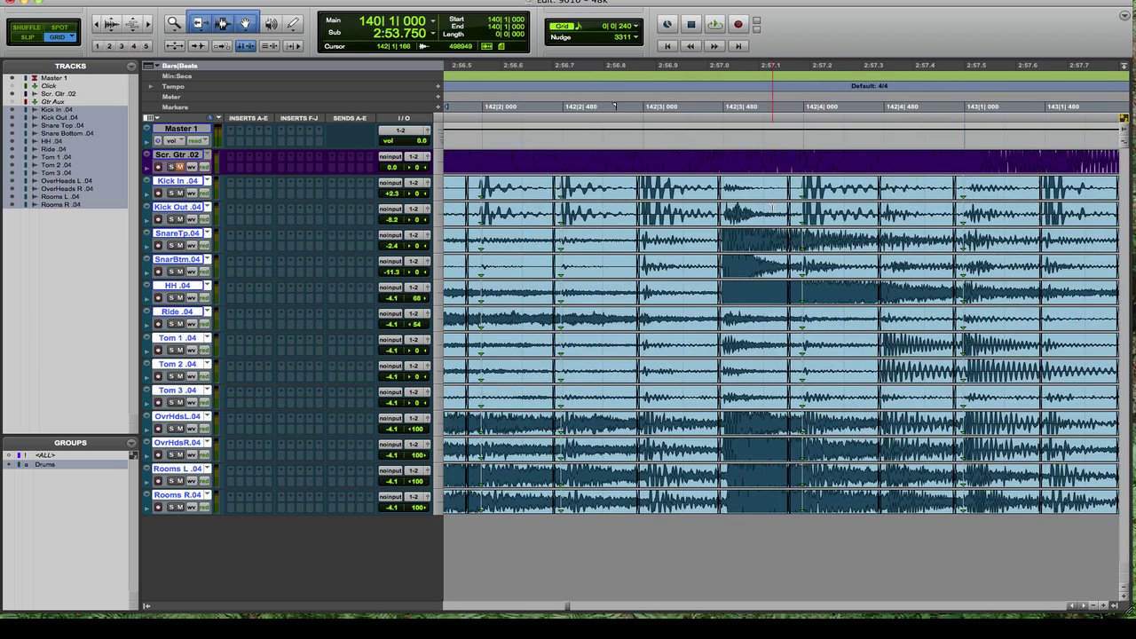
scroll(772, 209, "down", 8)
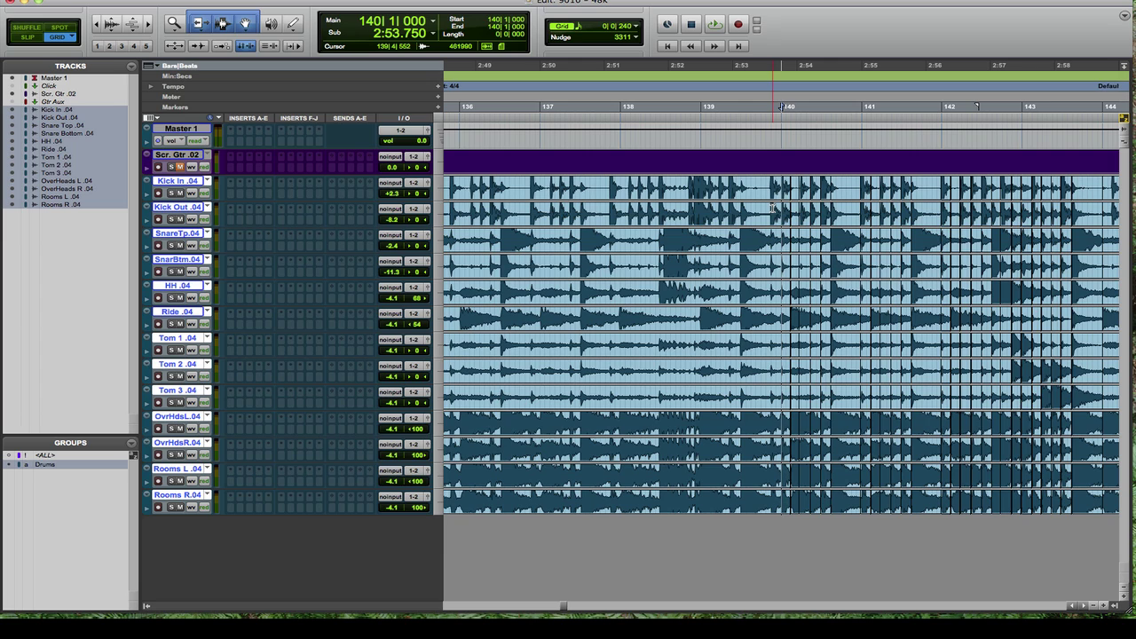
- Extend the drum-track selection from bar 140 back to the session start, zooming in and back out
scroll(810, 212, "left", 3)
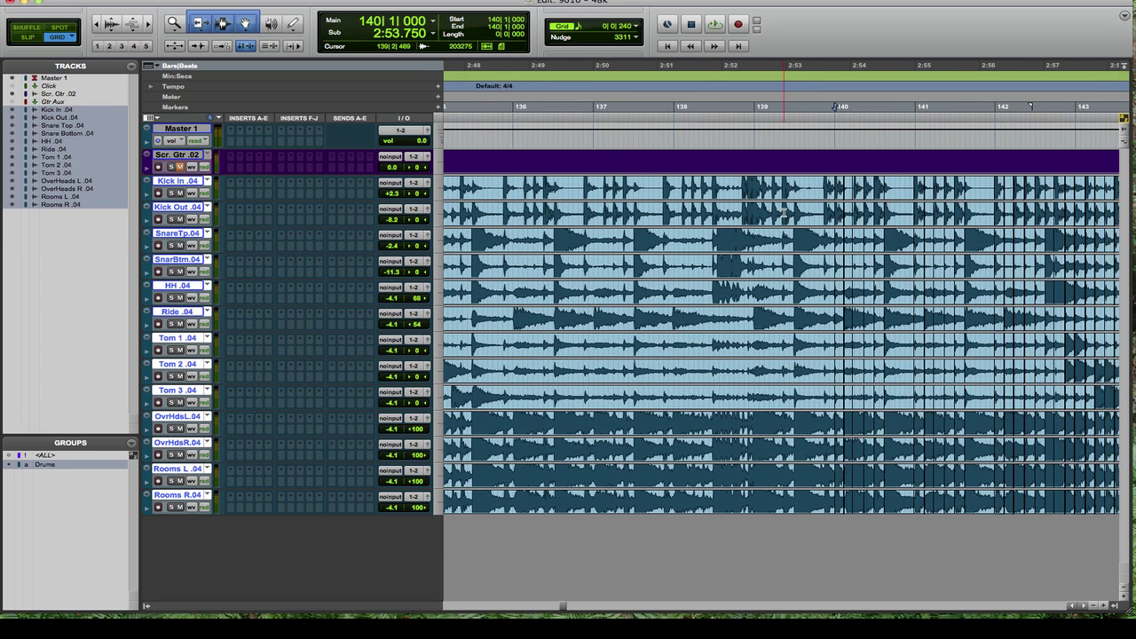
scroll(785, 211, "down", 2)
scroll(785, 211, "down", 2)
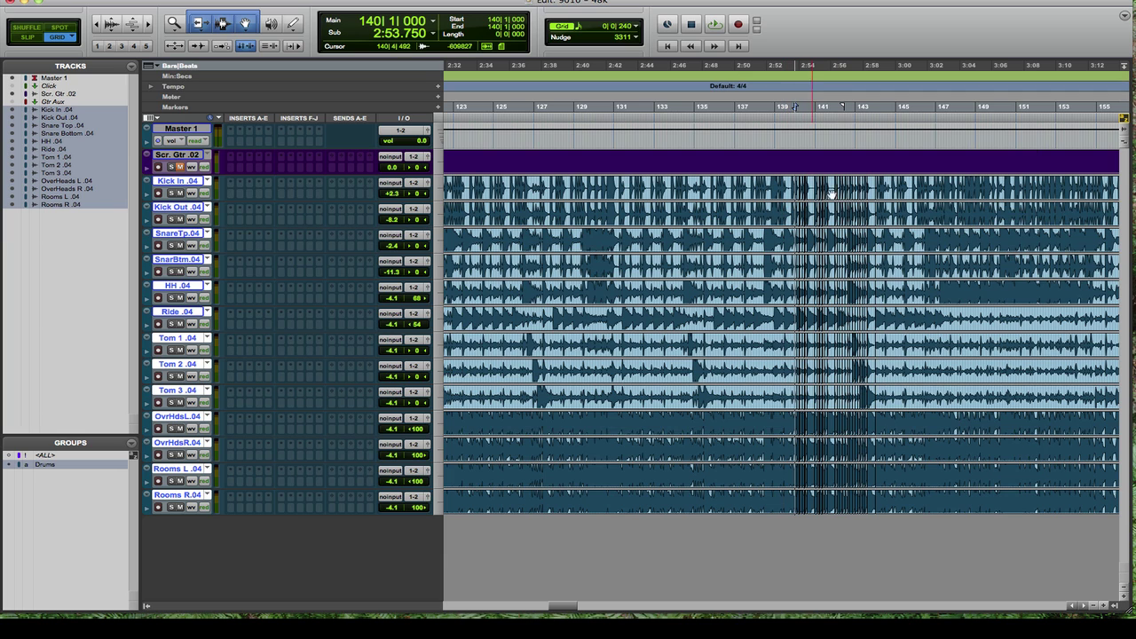
scroll(861, 190, "down", 2)
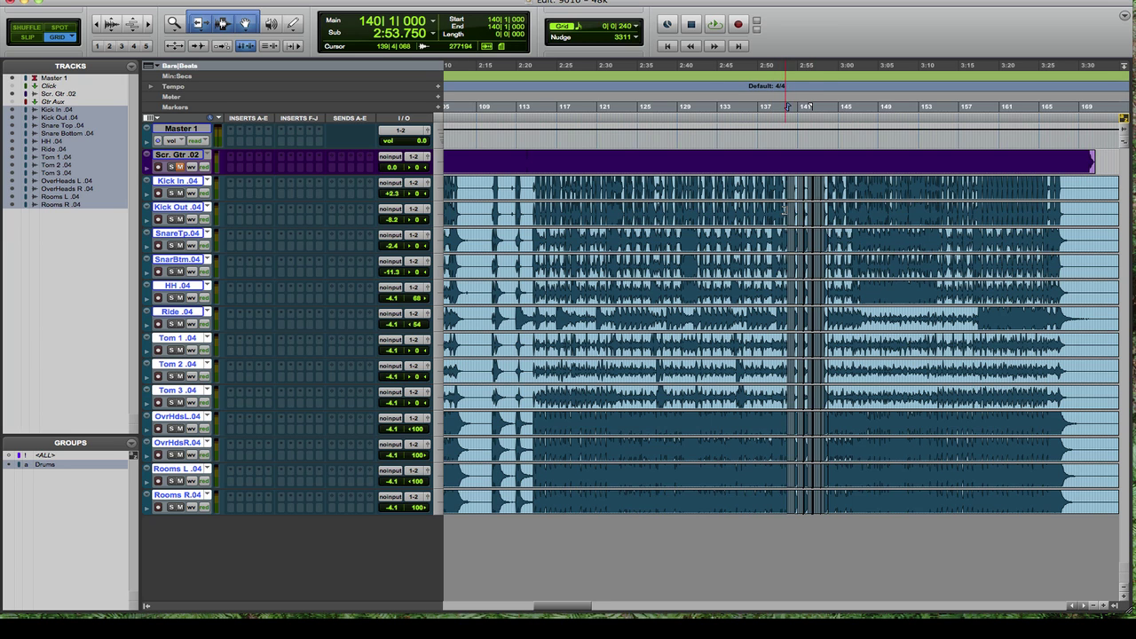
key("super+bracketright")
key("super+bracketright")
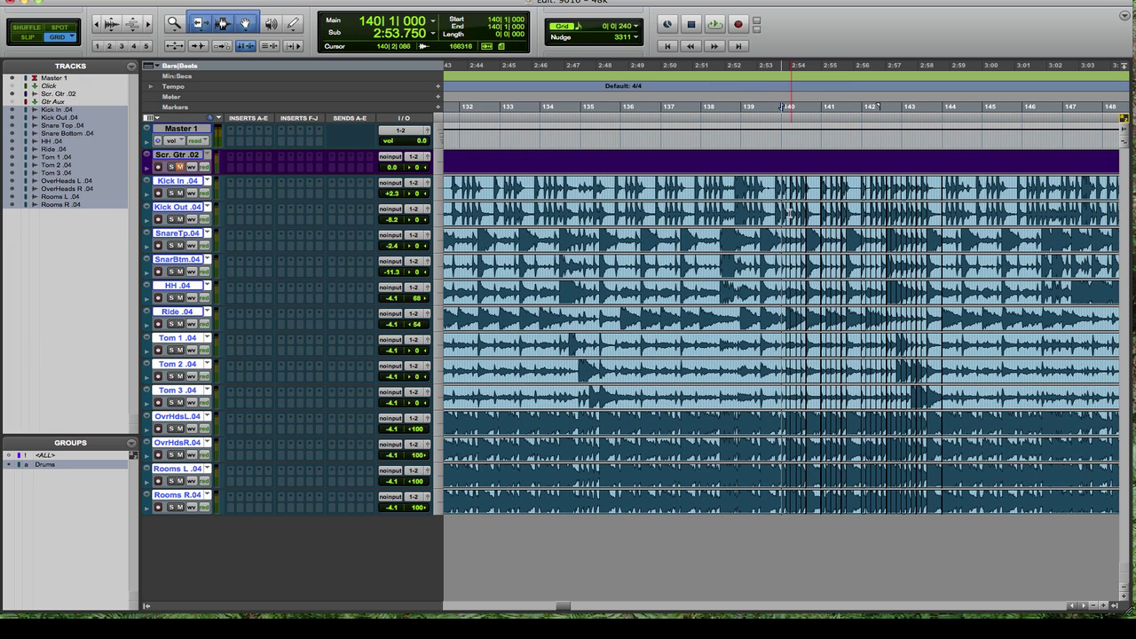
key("shift+Return")
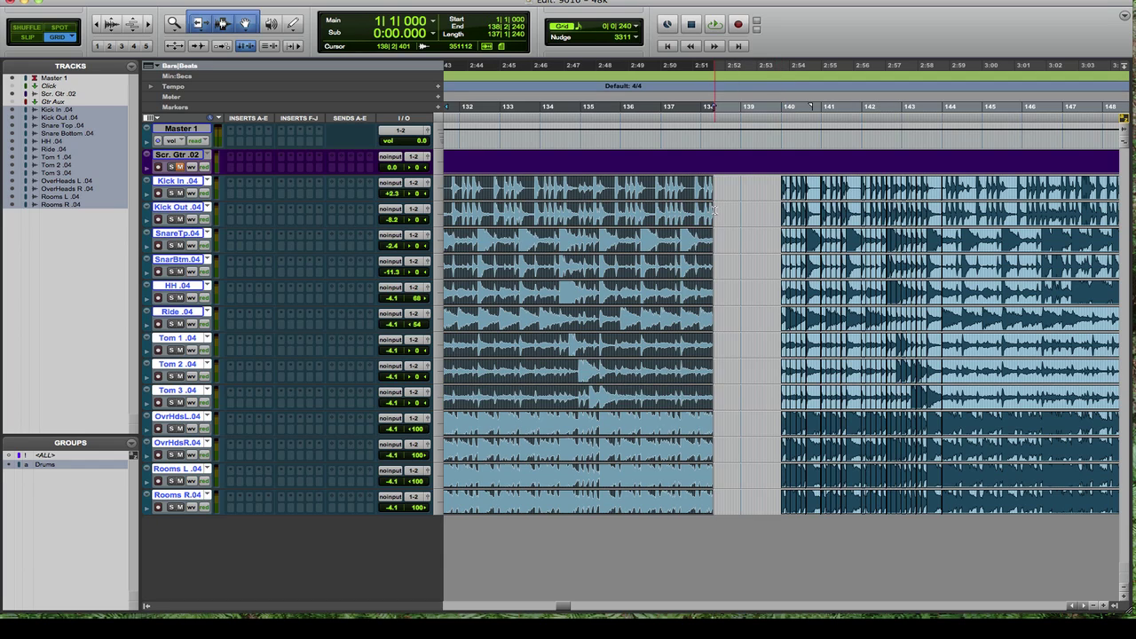
key("super+bracketleft")
key("super+bracketleft")
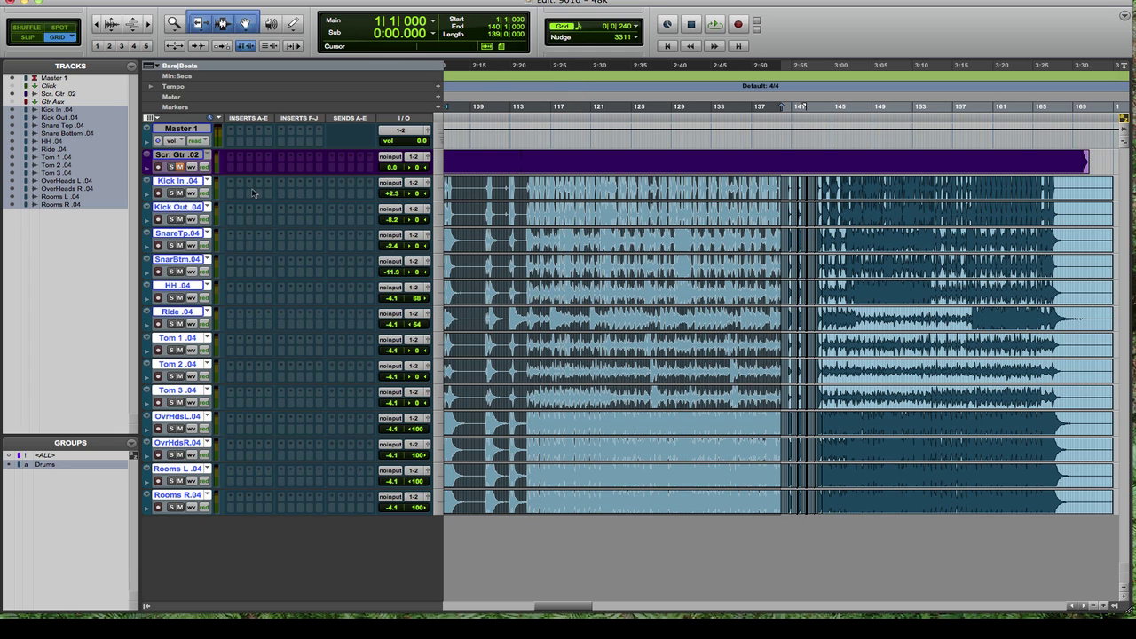
- Duplicate the drum playlists from the Kick In playlist selector as new .05 playlists
left_click(506, 208)
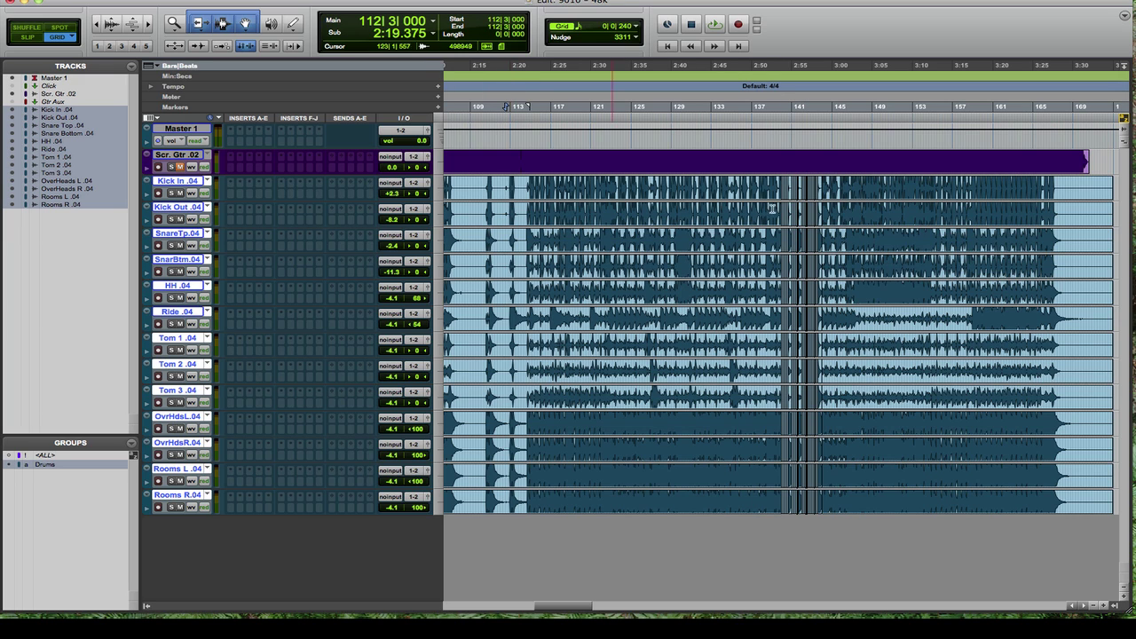
left_click(208, 181)
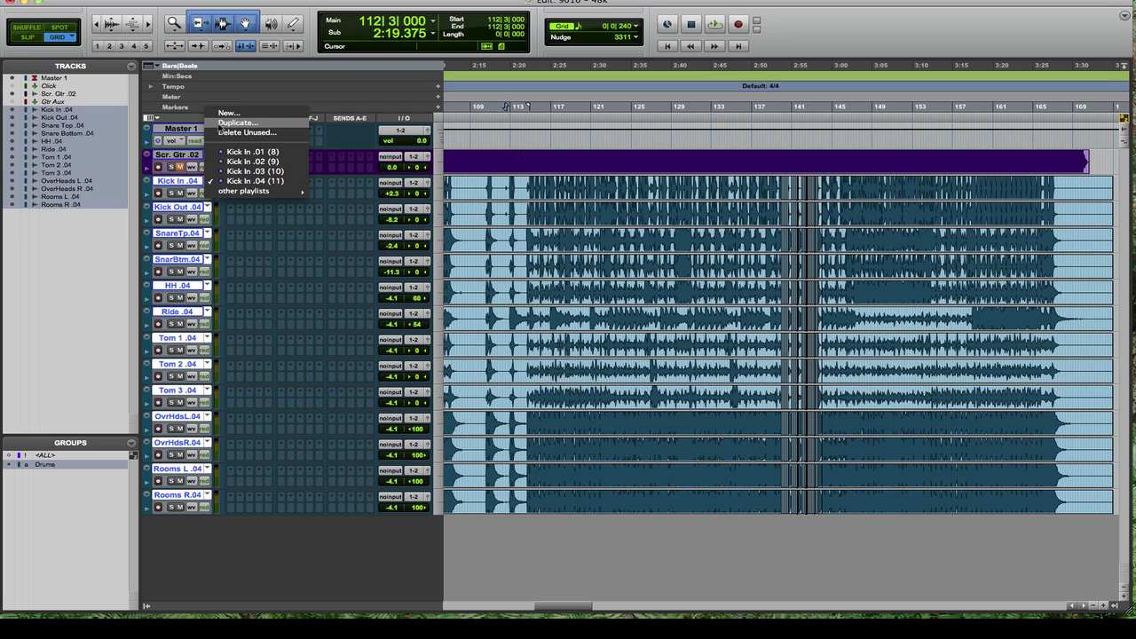
left_click(224, 123)
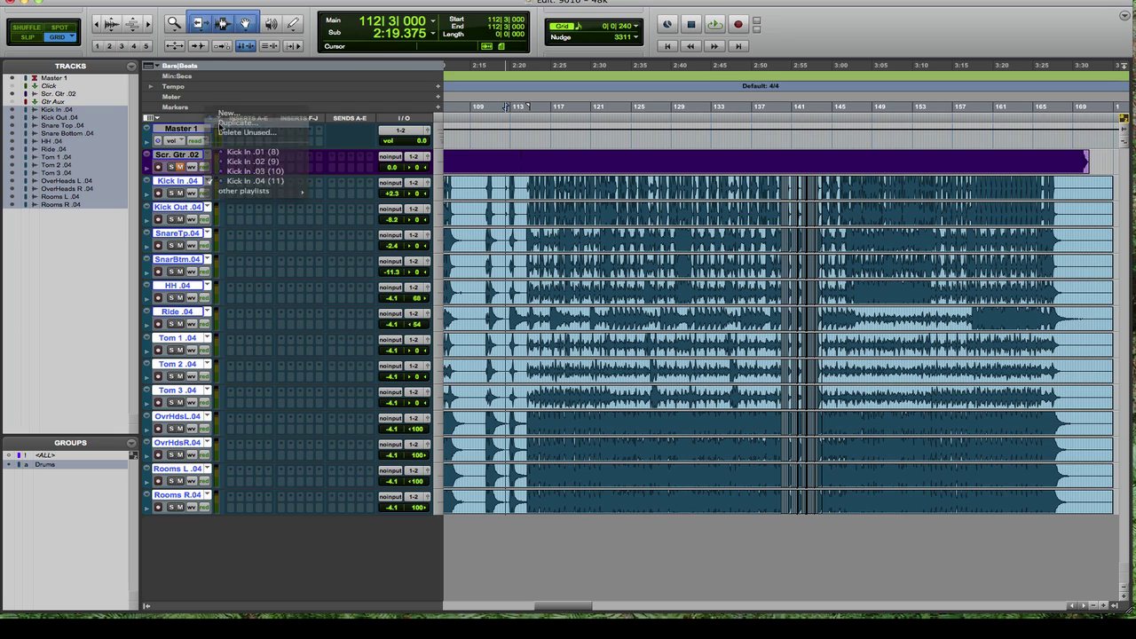
- Rename the Kick In playlist with a '.(con)' suffix
double_click(197, 183)
left_click(545, 186)
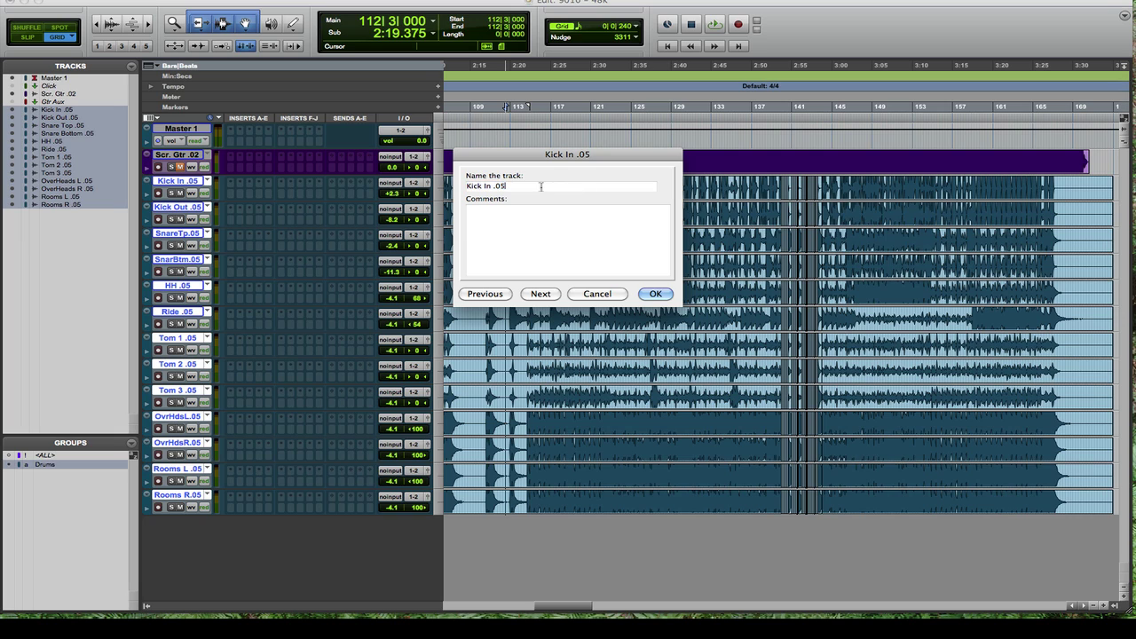
key("BackSpace")
- Rename the Kick Out and Snare Top playlists with the '.(con)' suffix
key("BackSpace")
type("con)")
key("super+Right")
left_click(511, 186)
key("BackSpace")
key("BackSpace")
type("(")
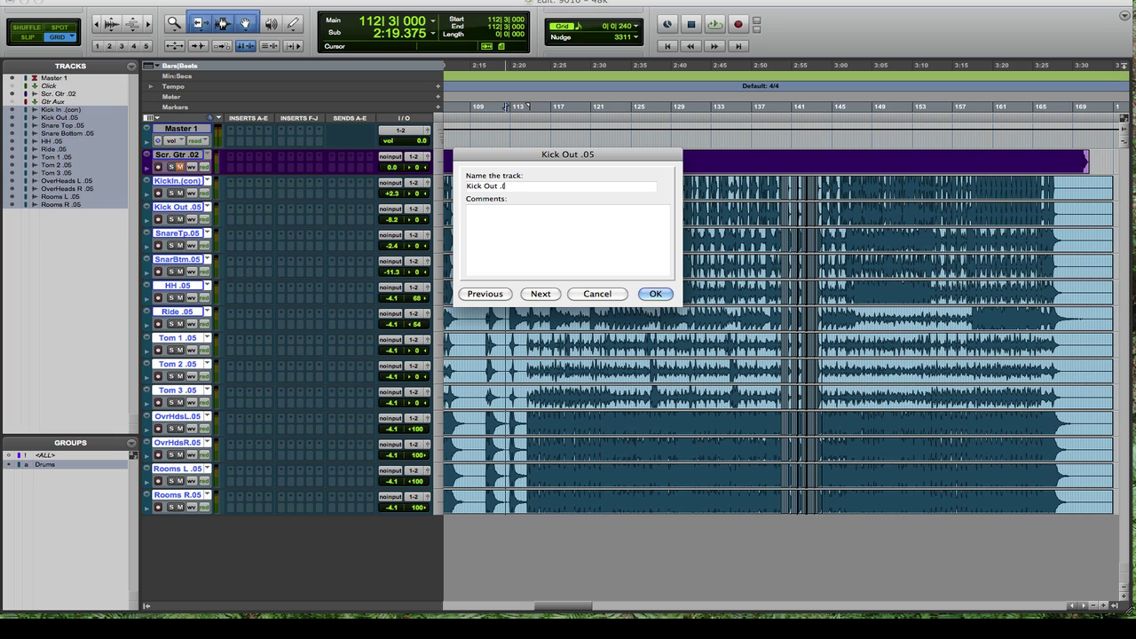
type("con)")
key("super+Right")
left_click(512, 185)
key("BackSpace")
key("BackSpace")
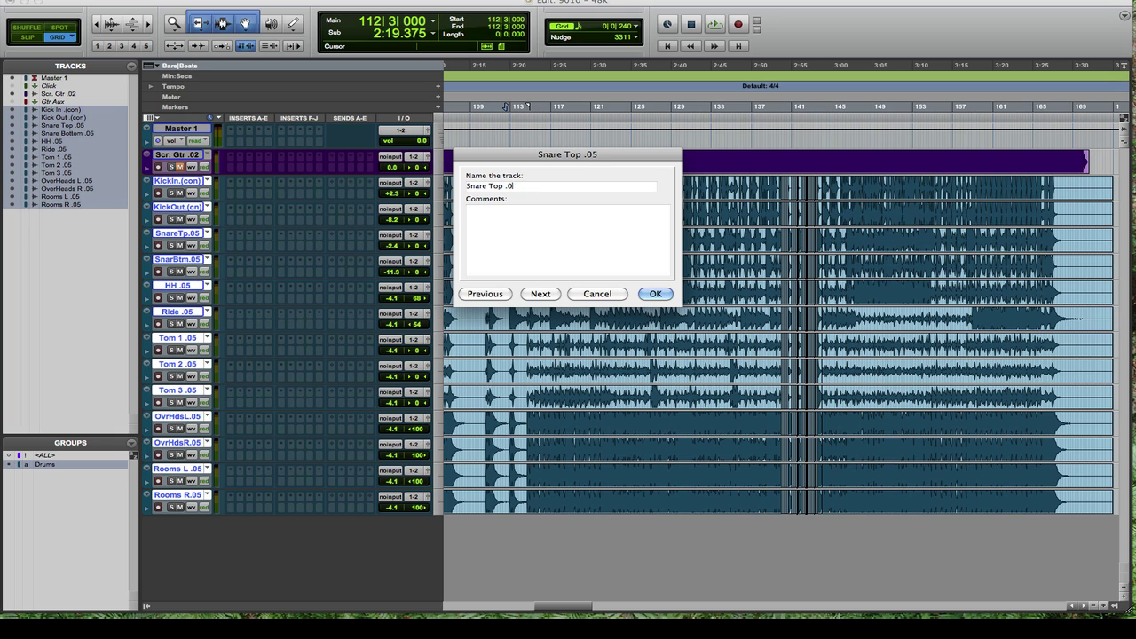
type("(con)")
key("Return")
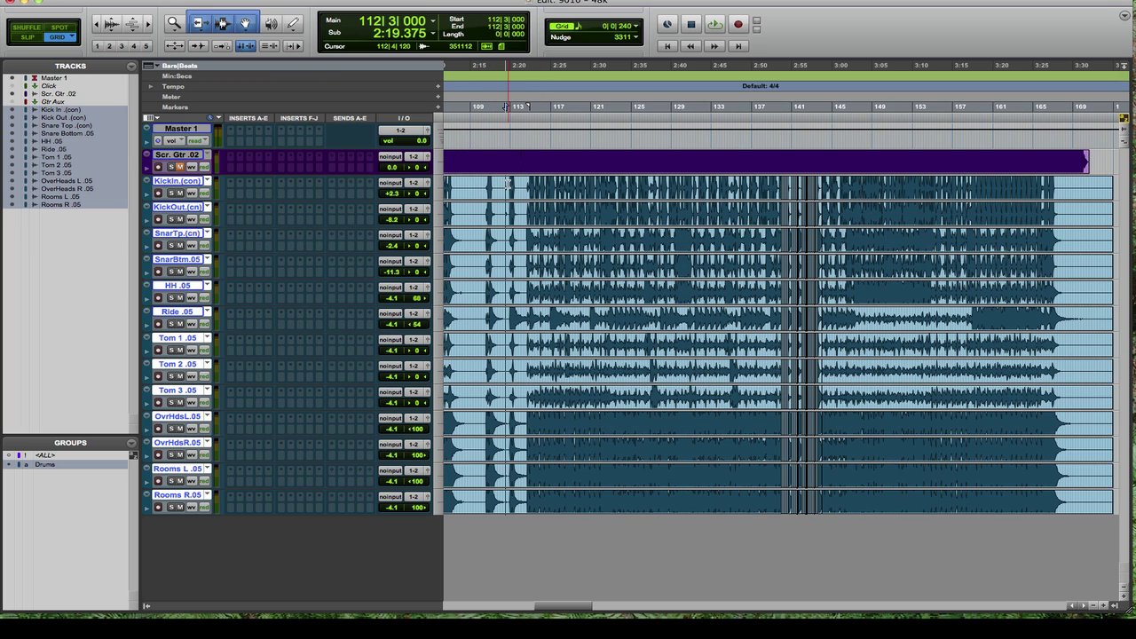
- Select all drum regions and apply Edit > Consolidate Region, then place the cursor at bar 140
key("super+a")
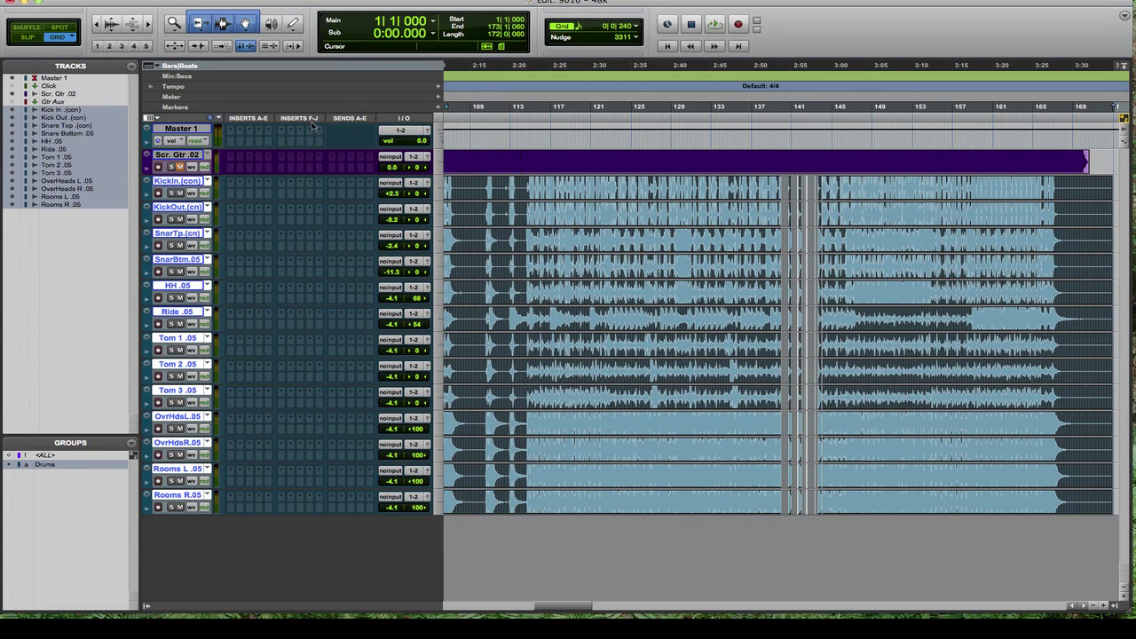
key("super+[")
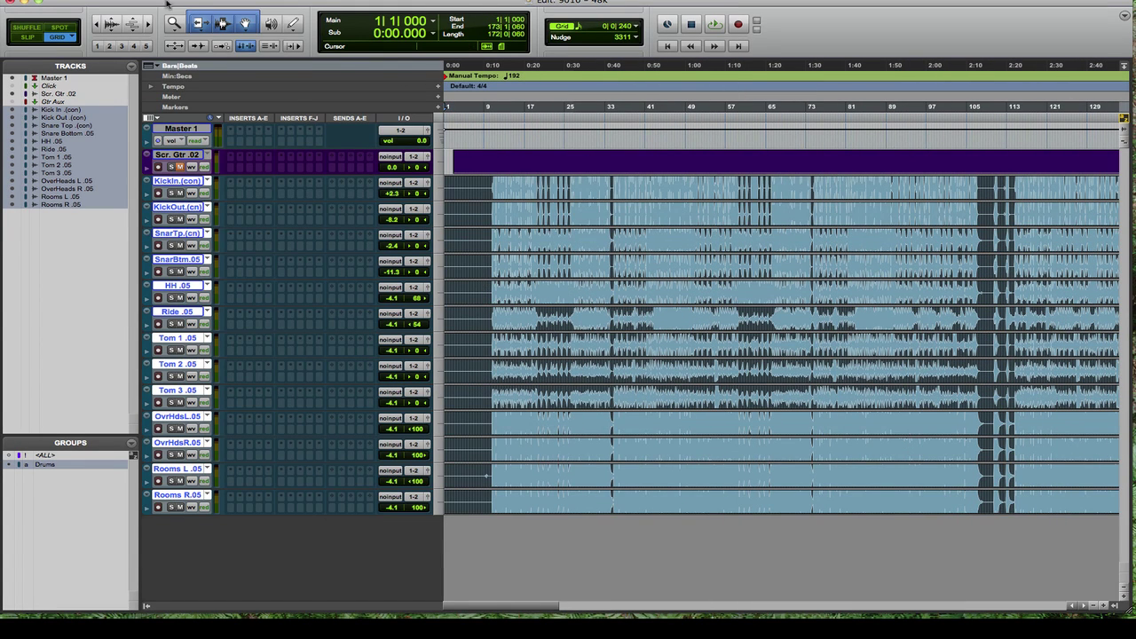
left_click(124, 1)
mouse_move(160, 0)
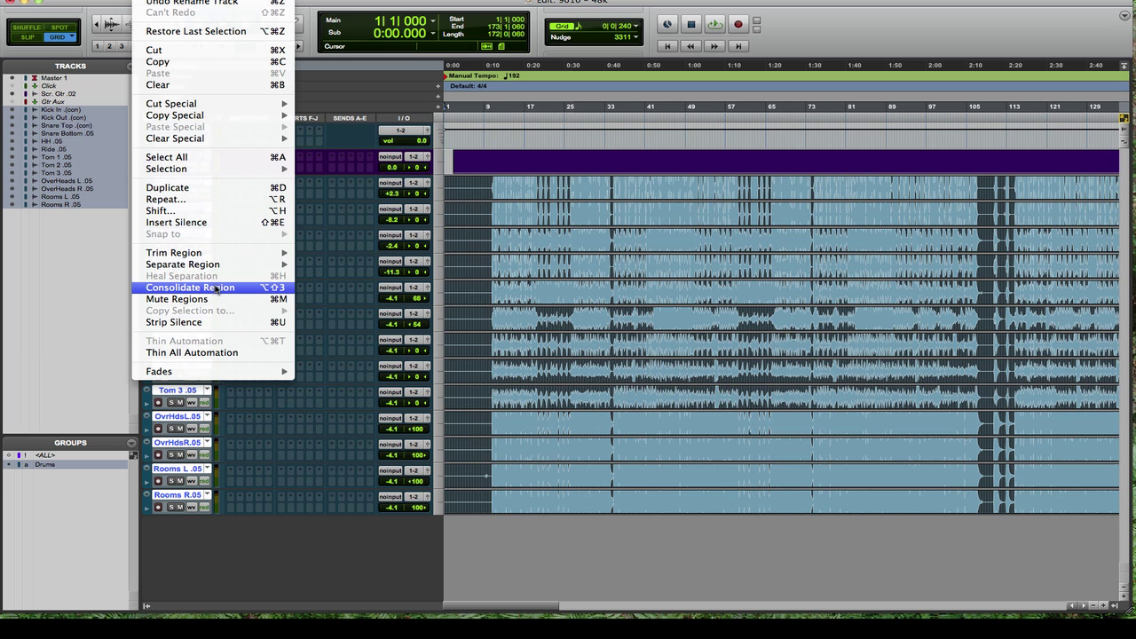
left_click(543, 179)
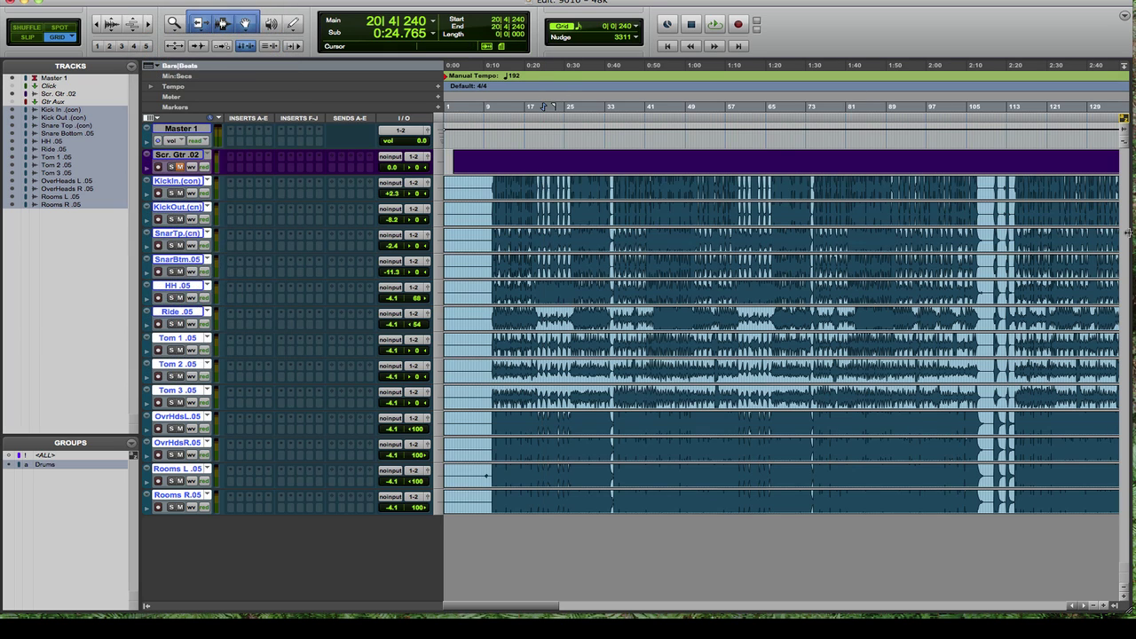
scroll(980, 213, "right", 5)
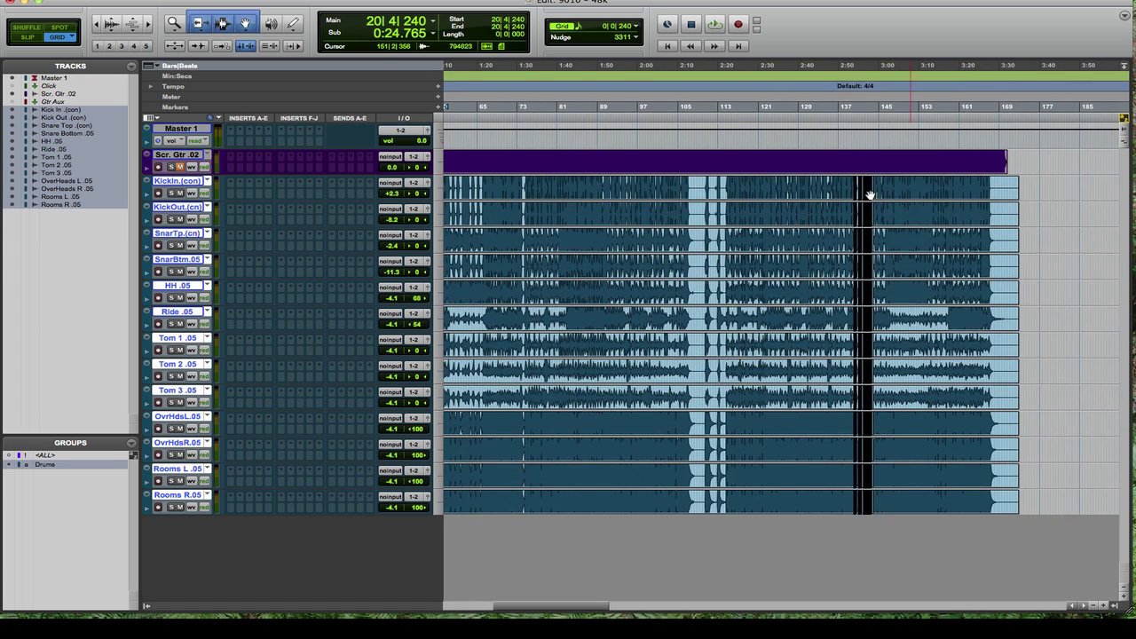
left_click(859, 185)
key("super+bracketright")
key("super+bracketright")
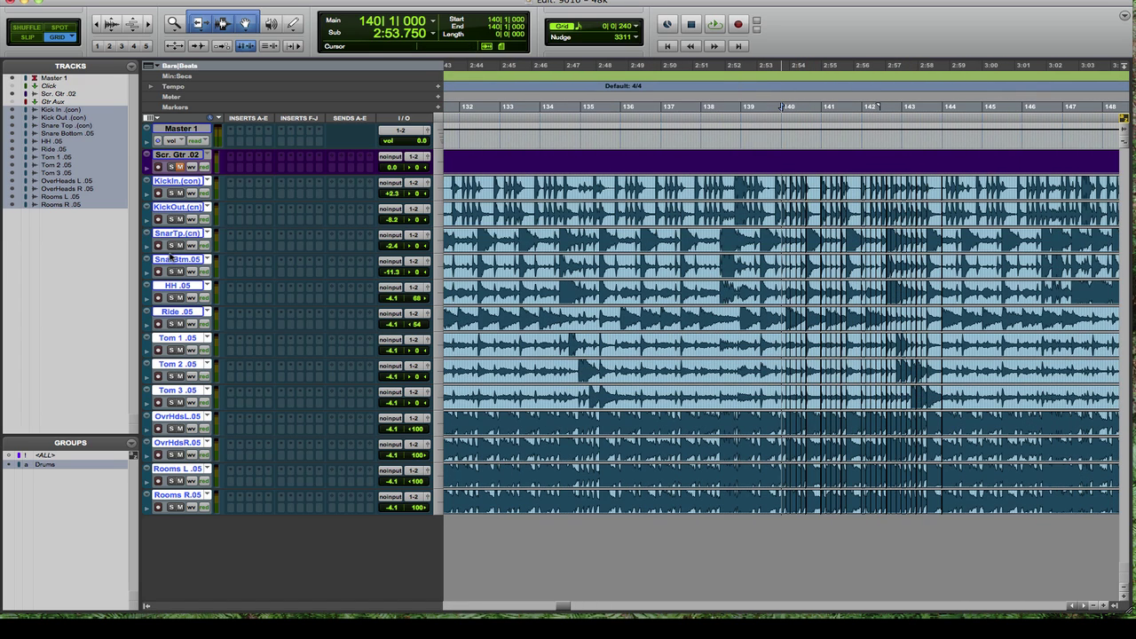
left_click(206, 234)
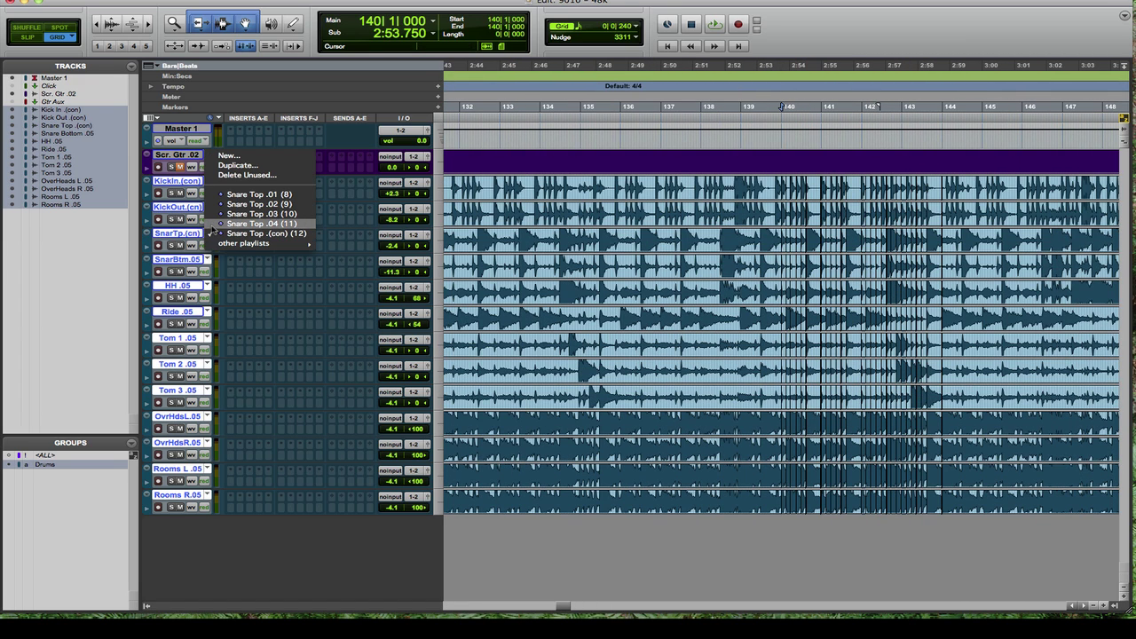
left_click(213, 225)
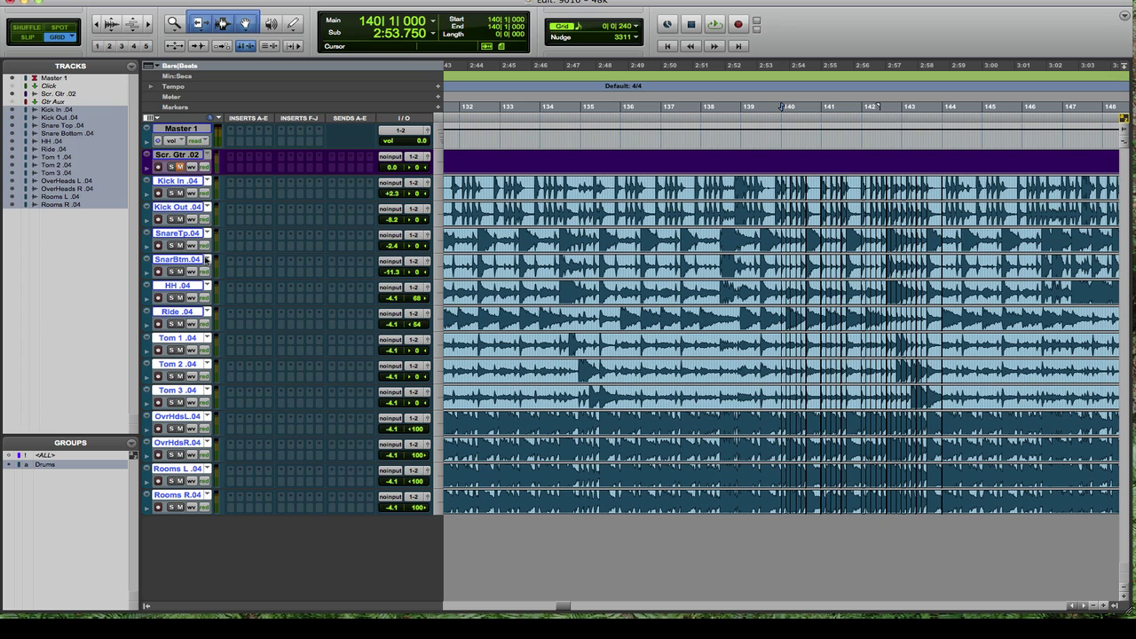
left_click(207, 261)
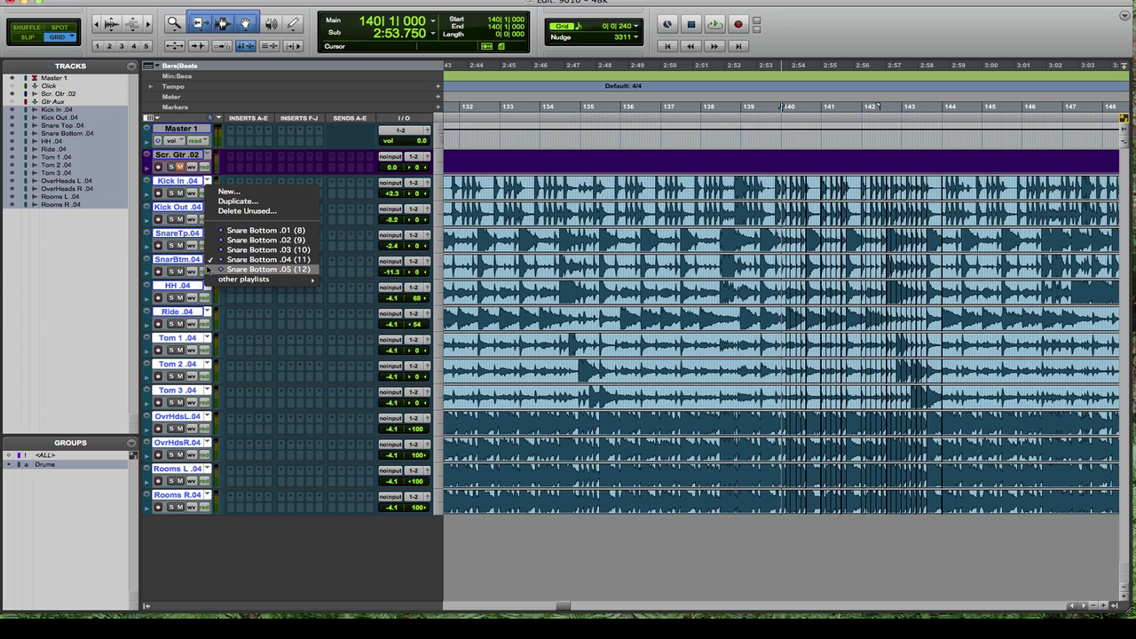
left_click(267, 270)
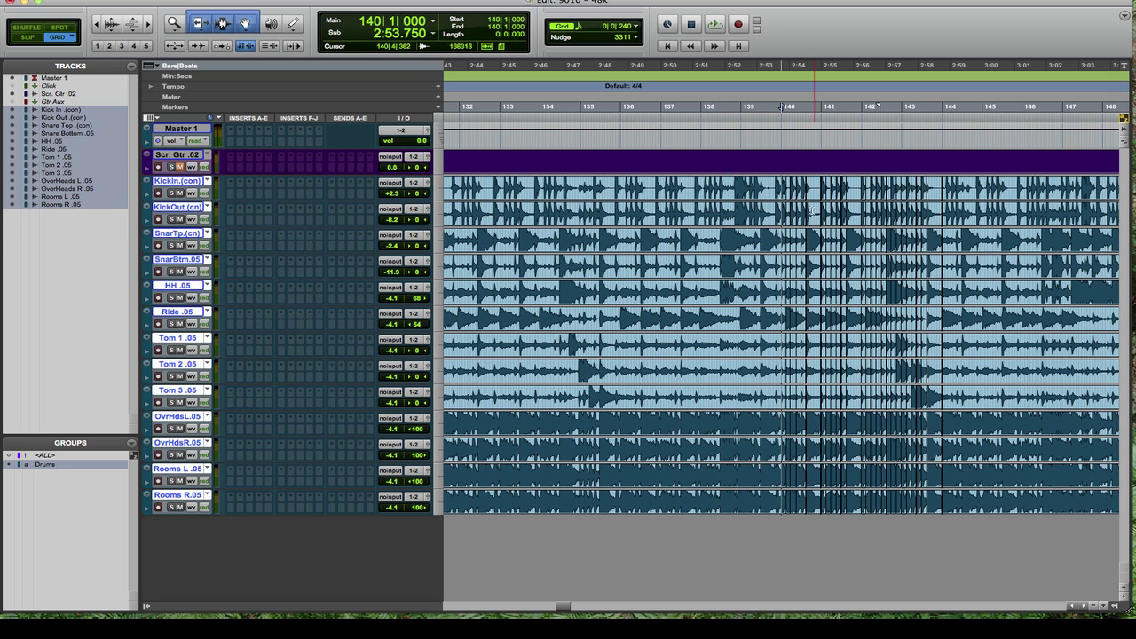
key("super+bracketleft")
key("super+bracketleft")
key("super+bracketleft")
key("super+bracketleft")
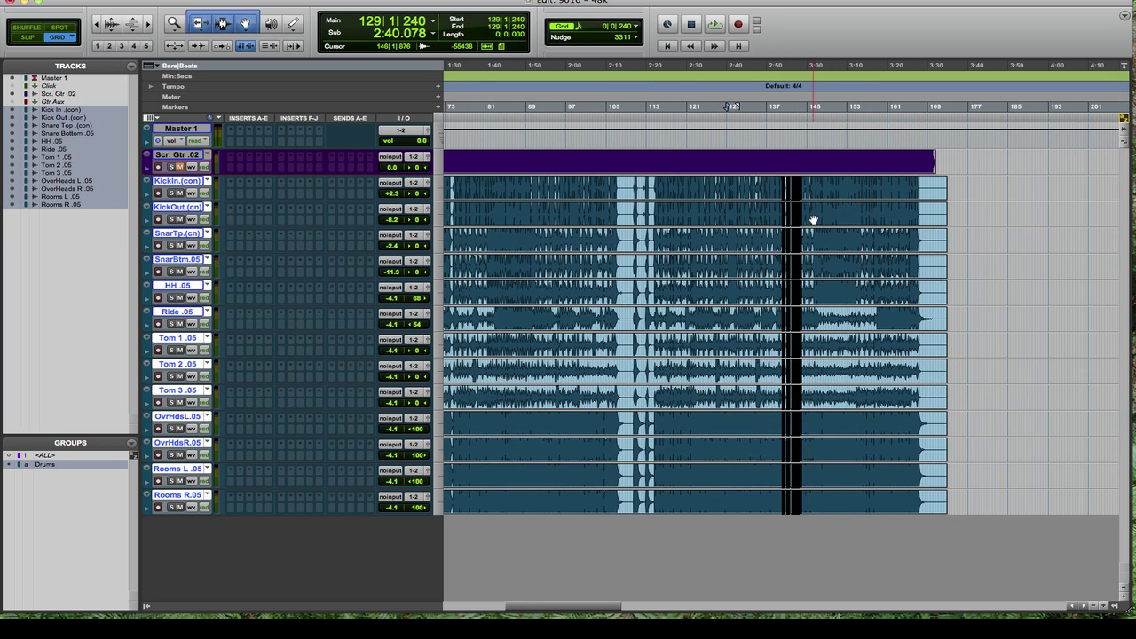